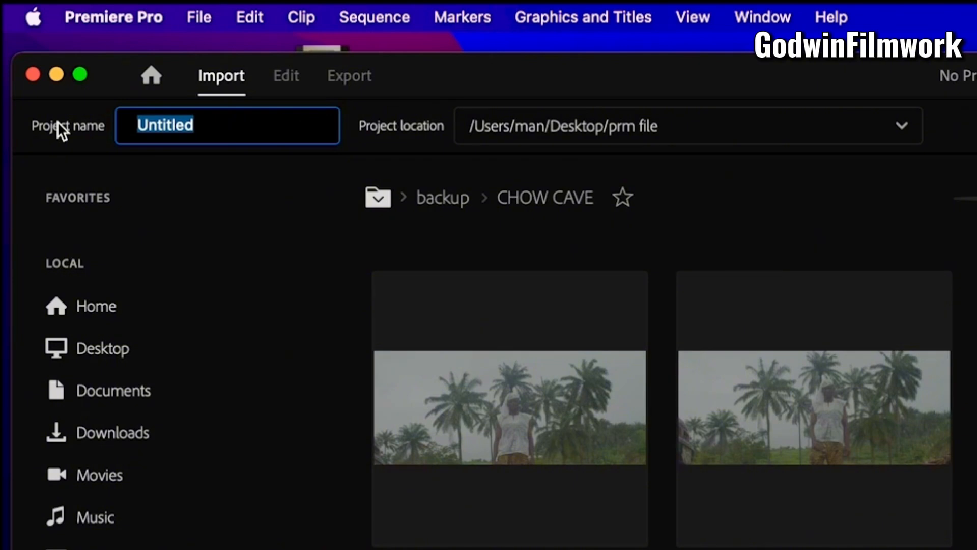
# Name the new project TUTORIAL
pyautogui.write('TUTOR')
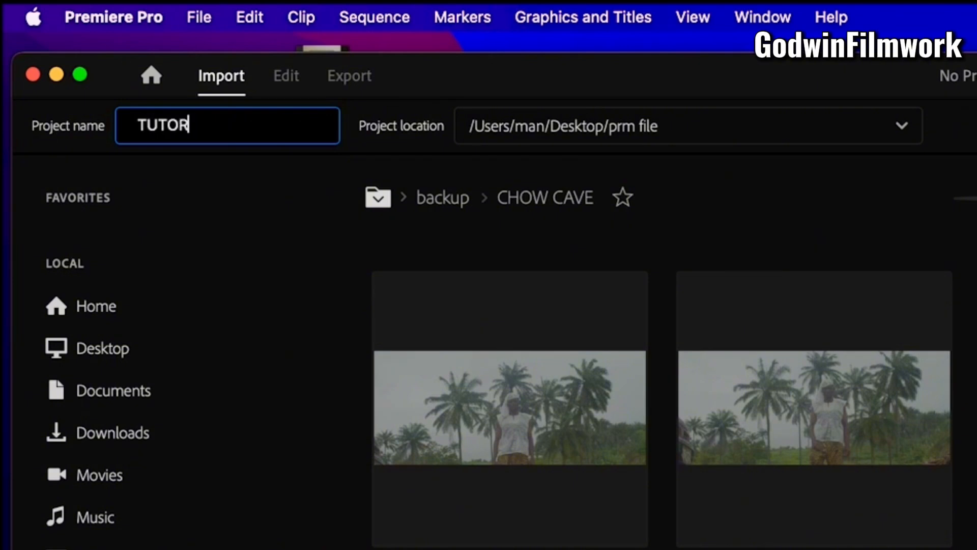
pyautogui.write('IAL')
pyautogui.click(206, 157)
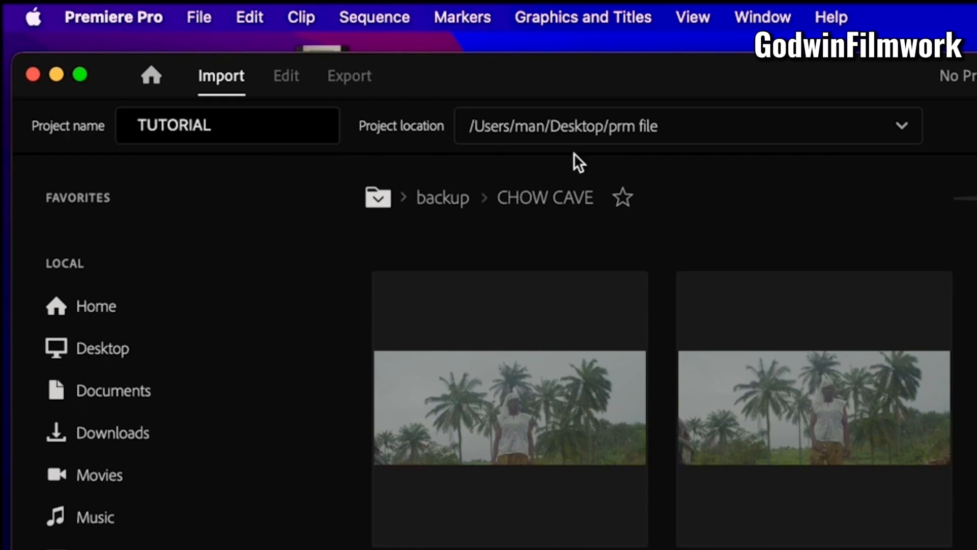
# Set the project location to a new folder named TUTORIAL on the backup drive and create the project
pyautogui.click(903, 131)
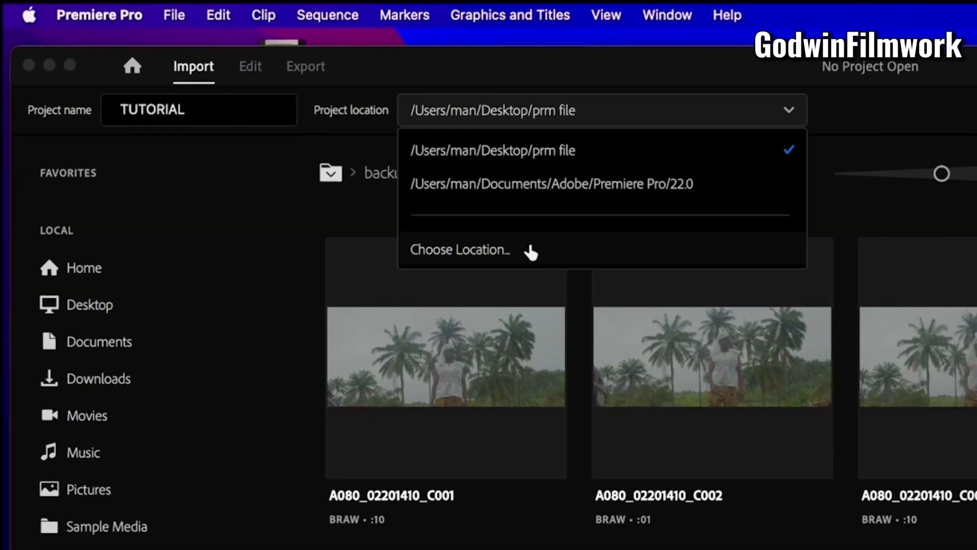
pyautogui.click(605, 285)
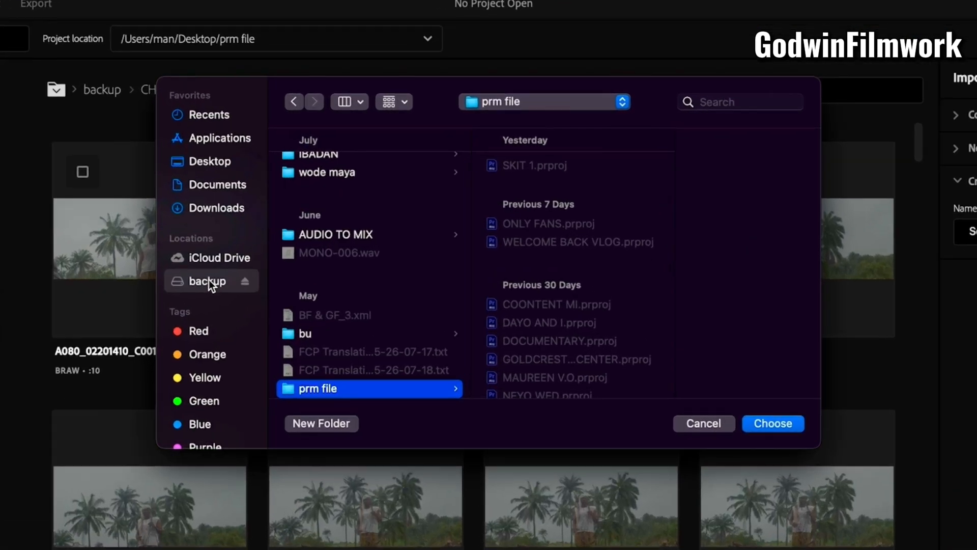
pyautogui.click(209, 280)
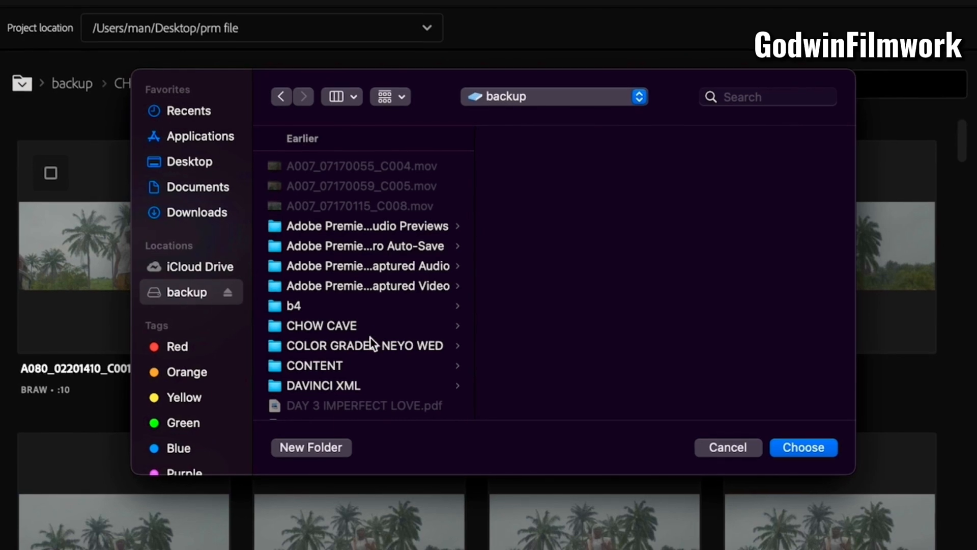
pyautogui.click(315, 446)
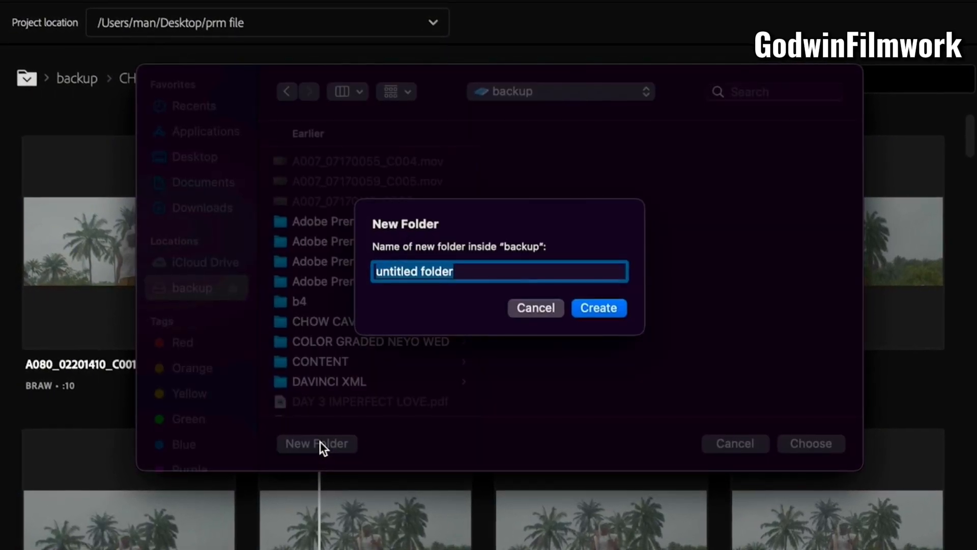
pyautogui.write('TUTO')
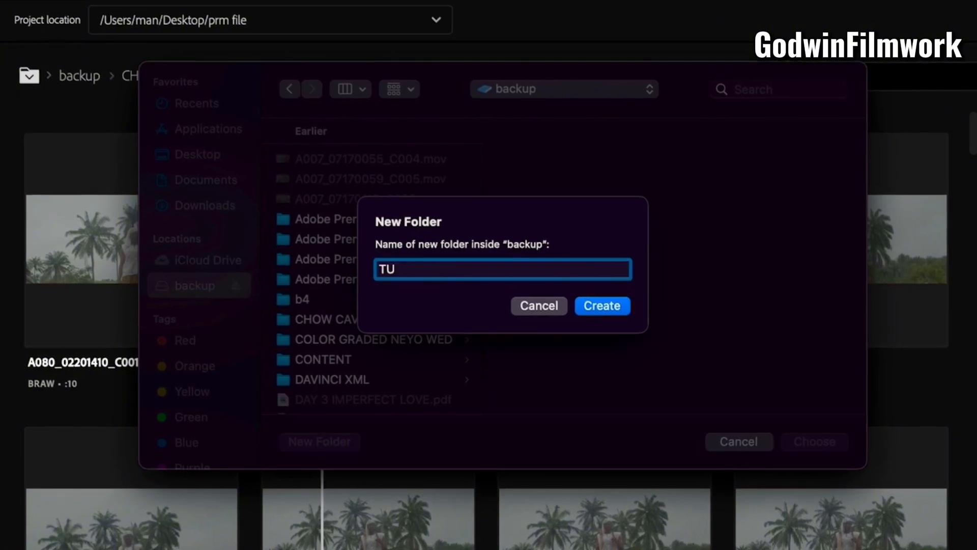
pyautogui.write('RIAL')
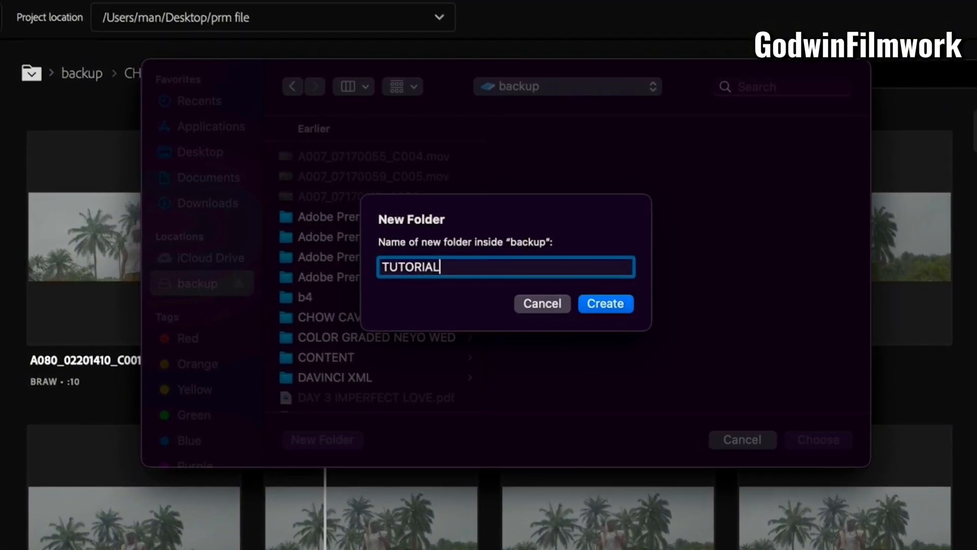
pyautogui.click(608, 301)
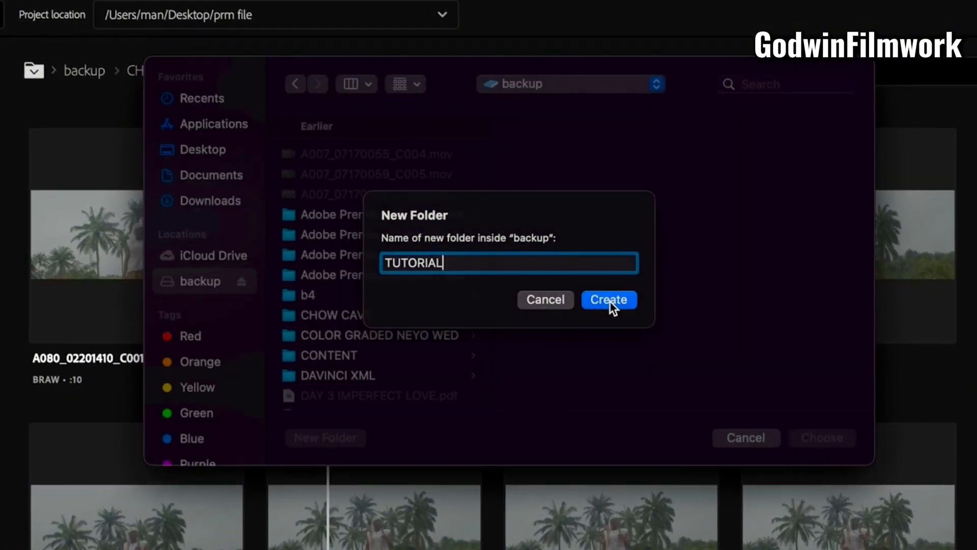
pyautogui.click(238, 290)
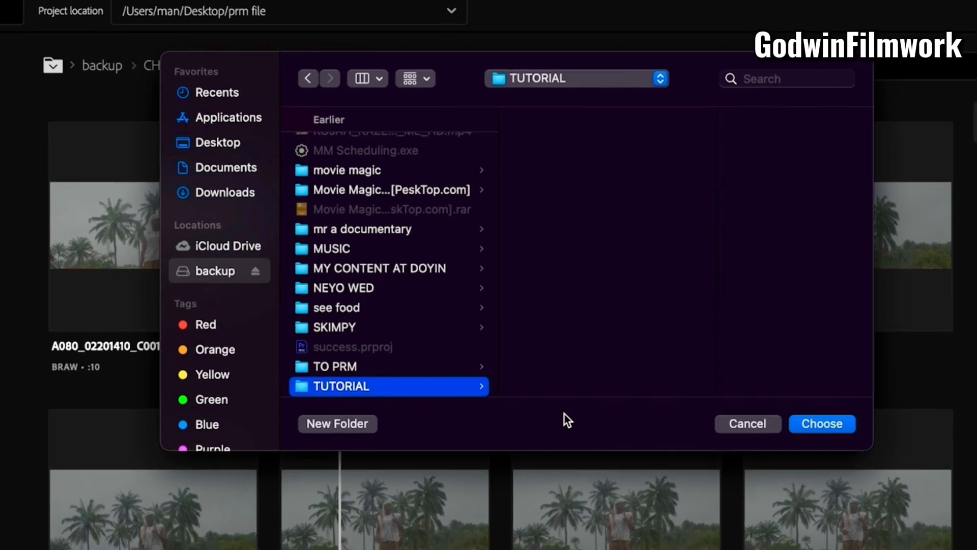
pyautogui.click(822, 423)
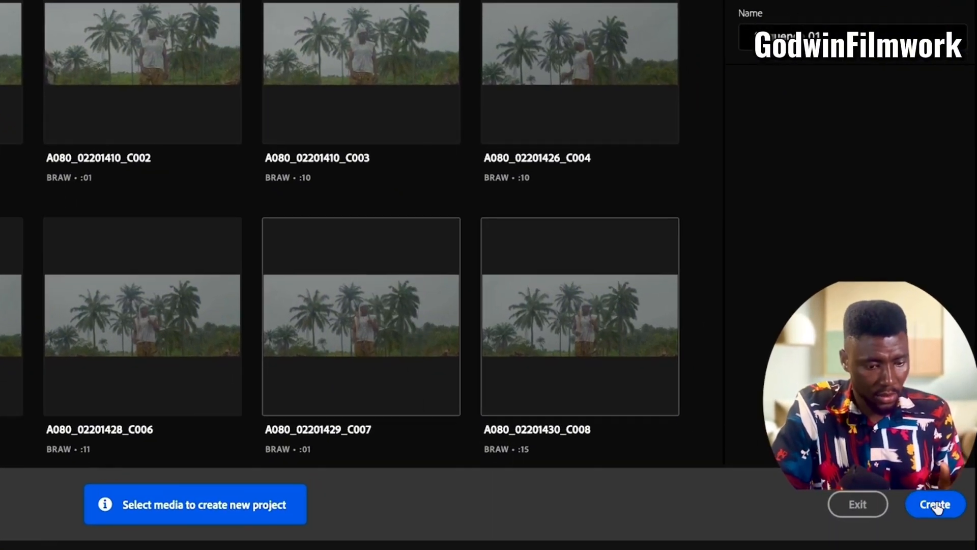
pyautogui.click(935, 504)
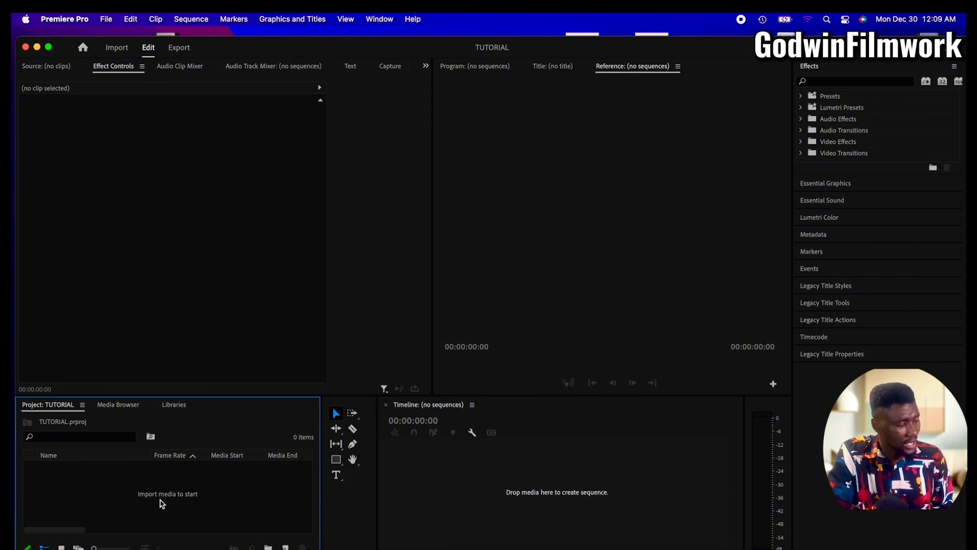
# Import the four BRAW clips C001 to C004 from the backup drive's b4 / day ..2 / A052 folder into the project
pyautogui.rightClick(169, 495)
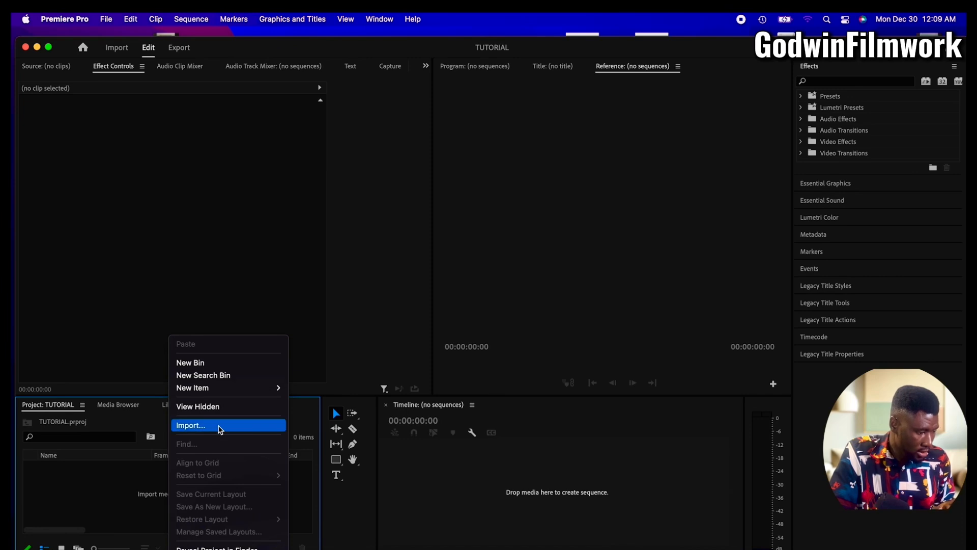
pyautogui.click(220, 425)
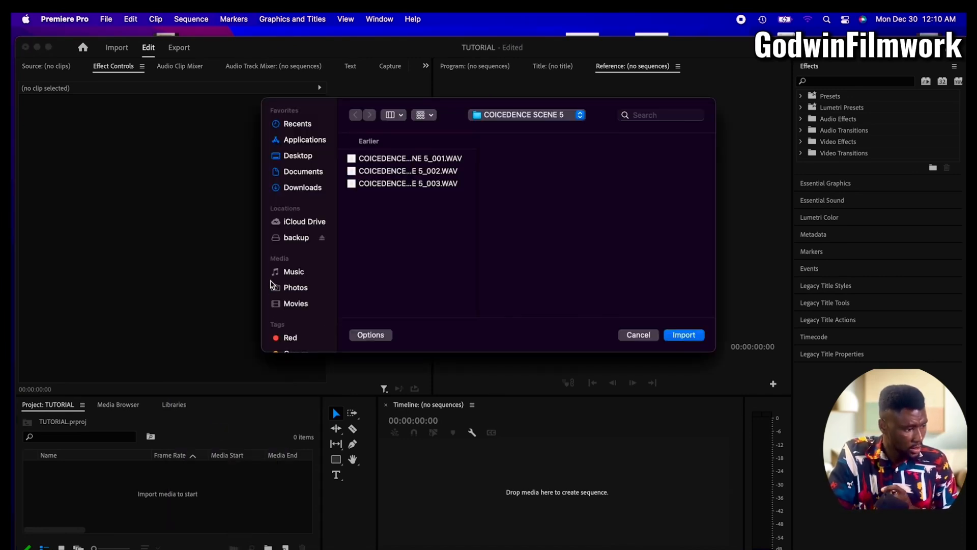
pyautogui.click(295, 240)
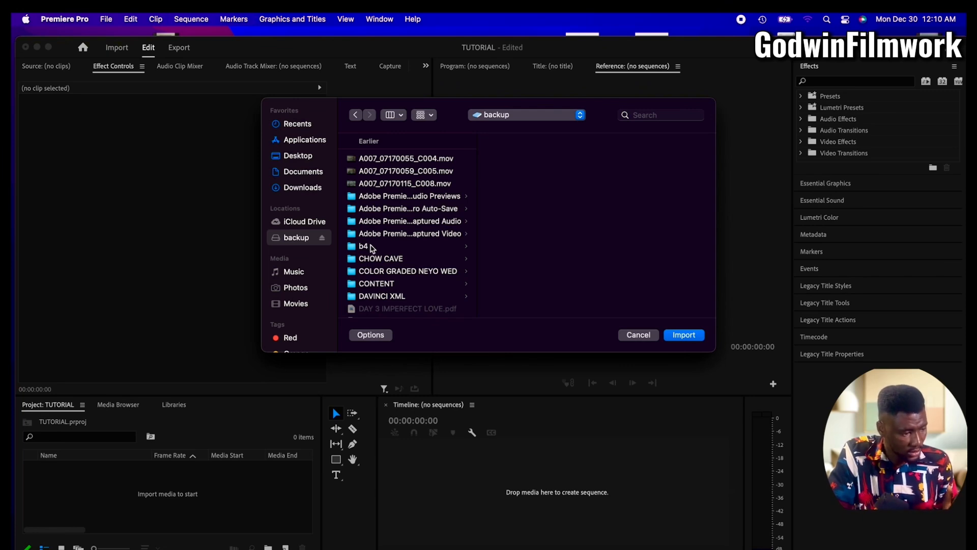
pyautogui.click(372, 248)
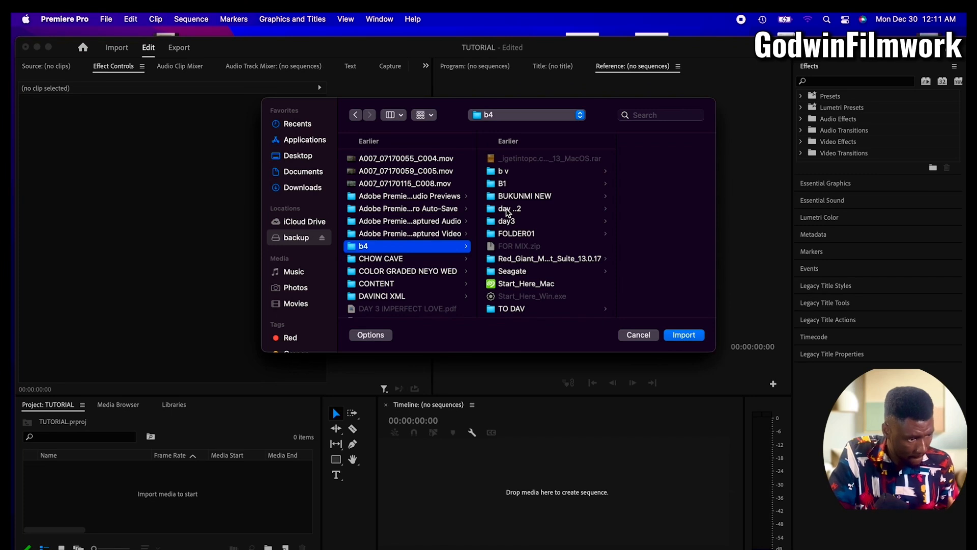
pyautogui.click(508, 212)
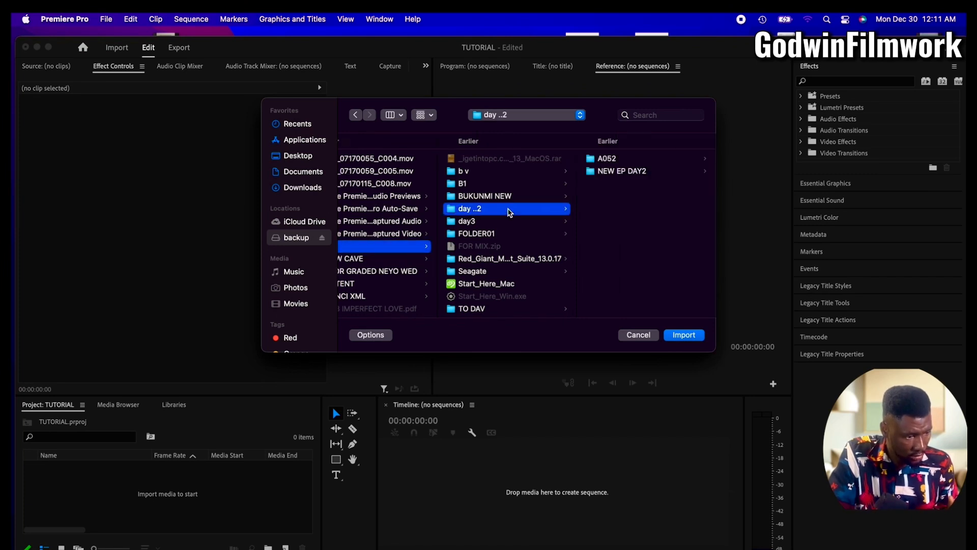
pyautogui.click(608, 160)
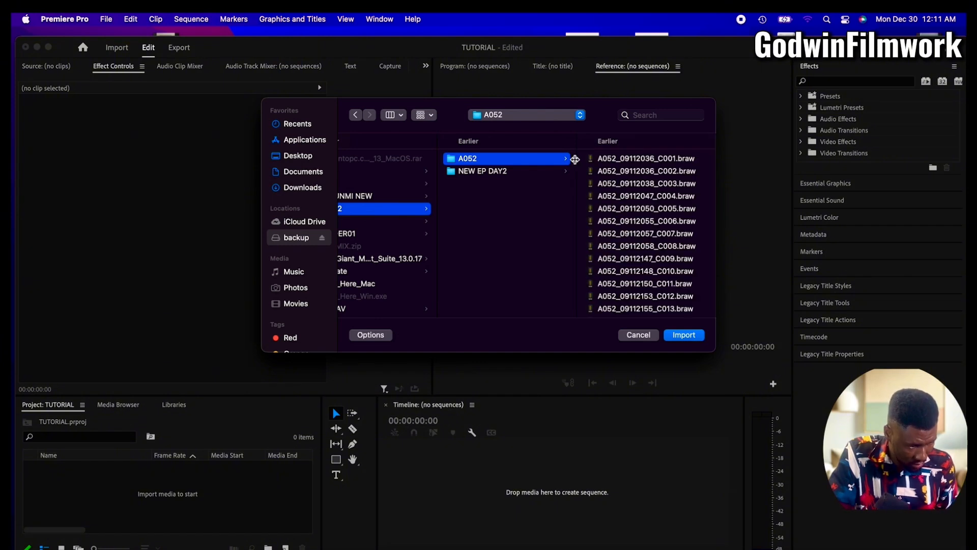
pyautogui.click(606, 159)
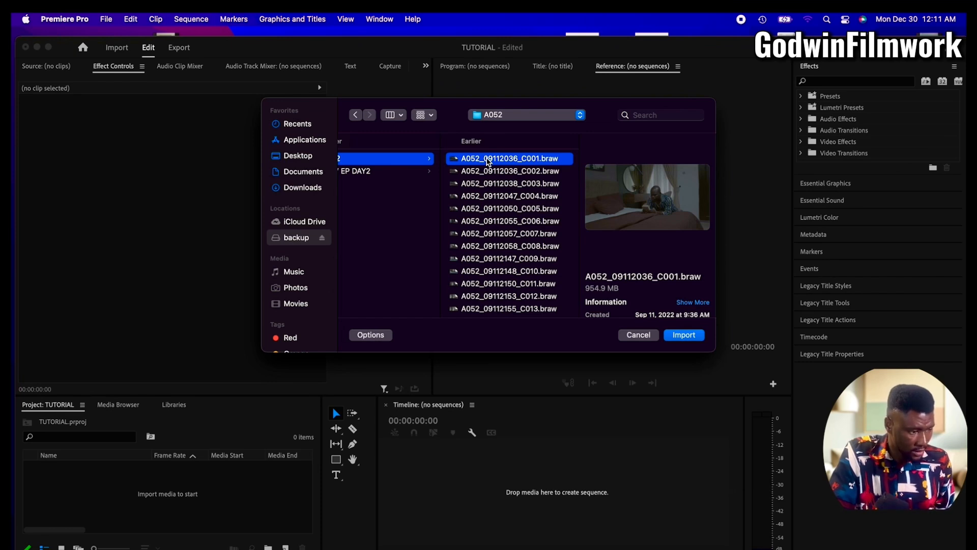
pyautogui.keyDown('shift'); pyautogui.click(465, 201); pyautogui.keyUp('shift')
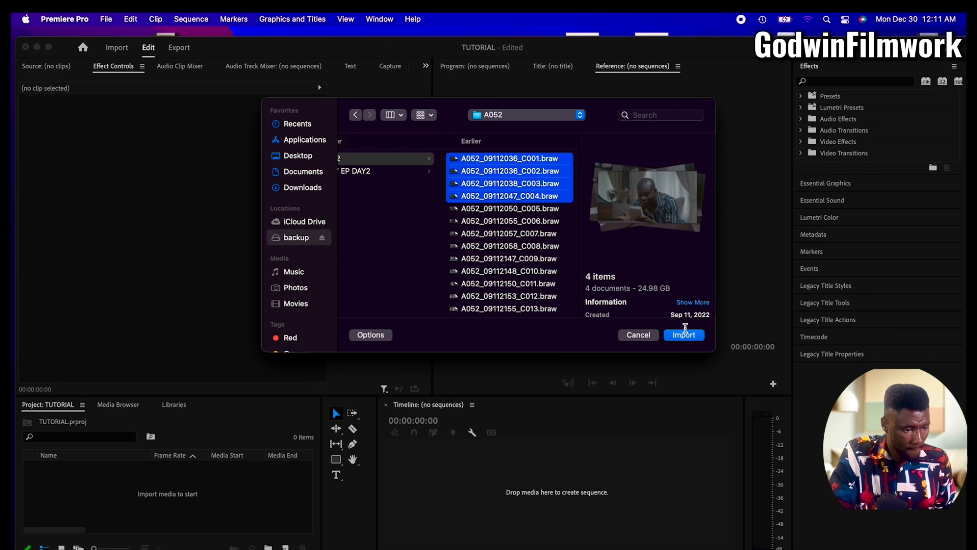
pyautogui.click(686, 337)
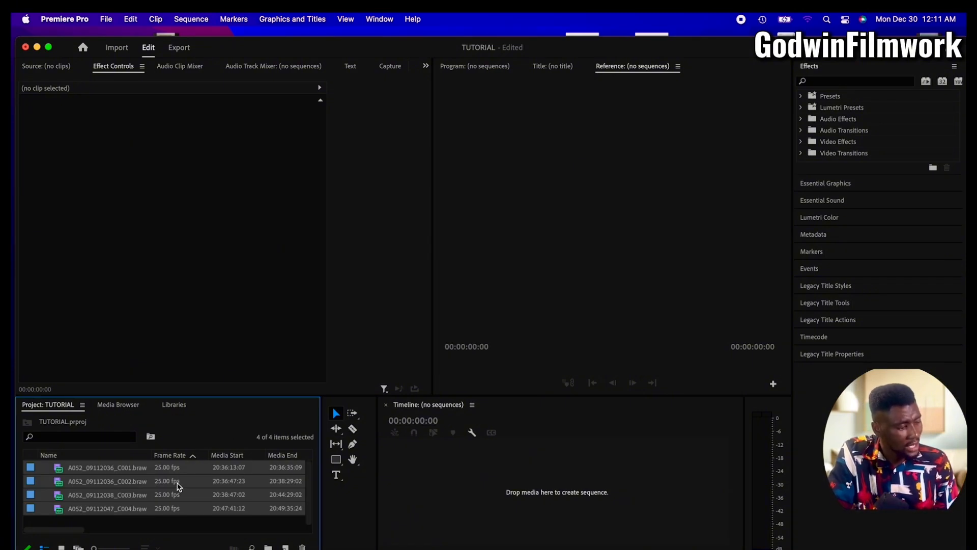
# Create a new sequence from the clip A052_09112036_C001.braw
pyautogui.click(145, 469)
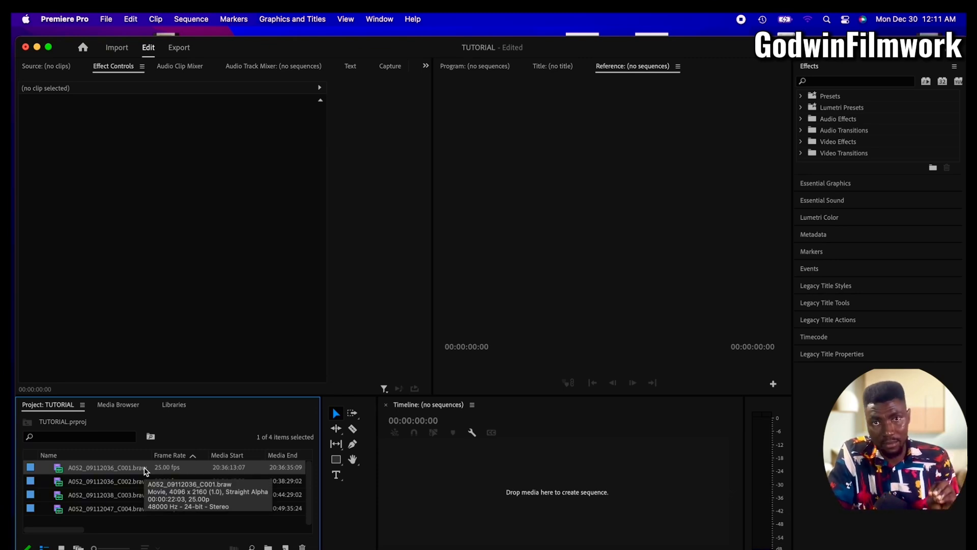
pyautogui.rightClick(119, 471)
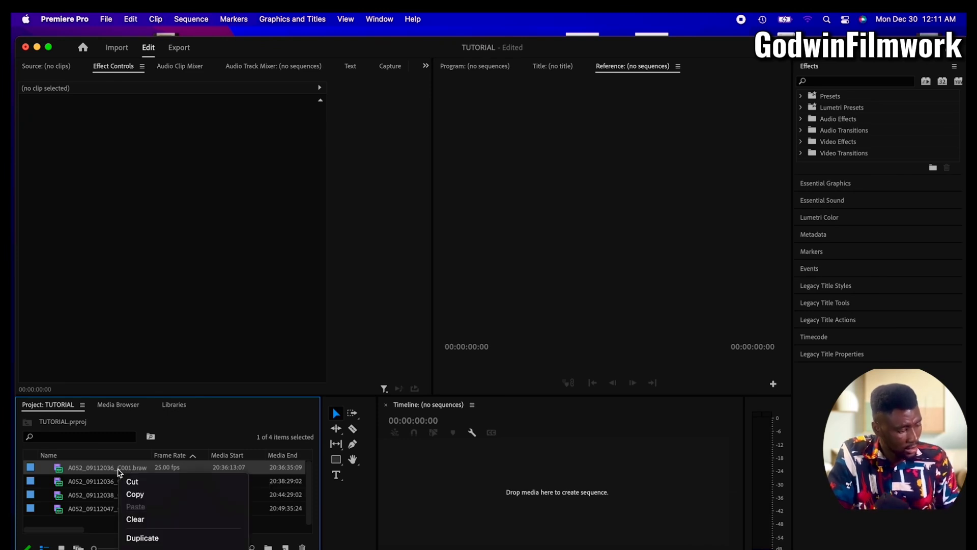
pyautogui.moveTo(163, 549)
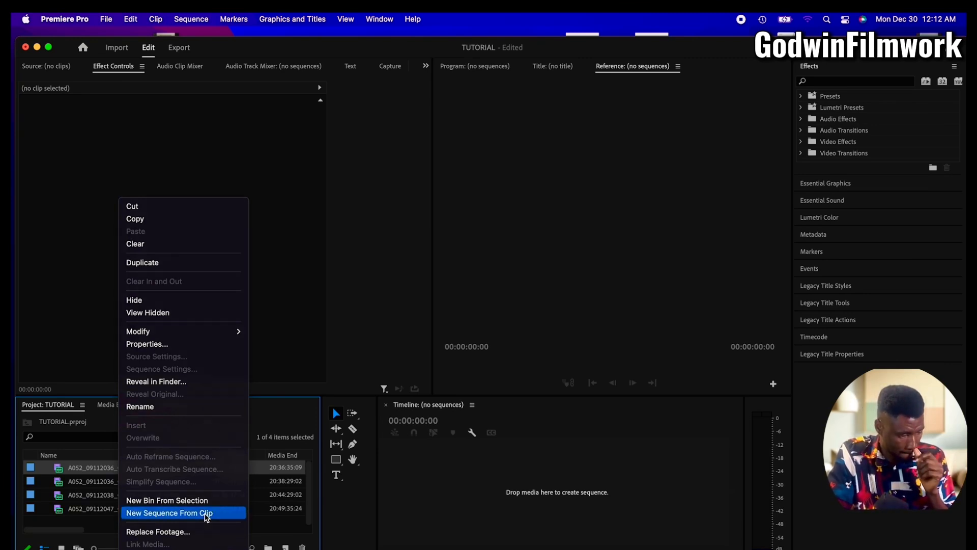
pyautogui.click(206, 513)
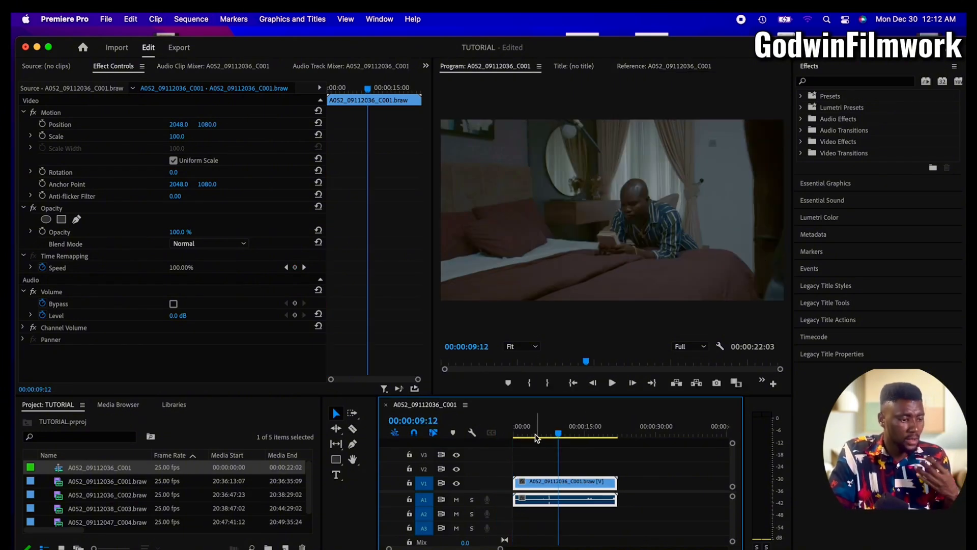
# Move the playhead to 00:00:04:11, then deselect and reselect the clip on V1 with the Selection tool
pyautogui.click(535, 436)
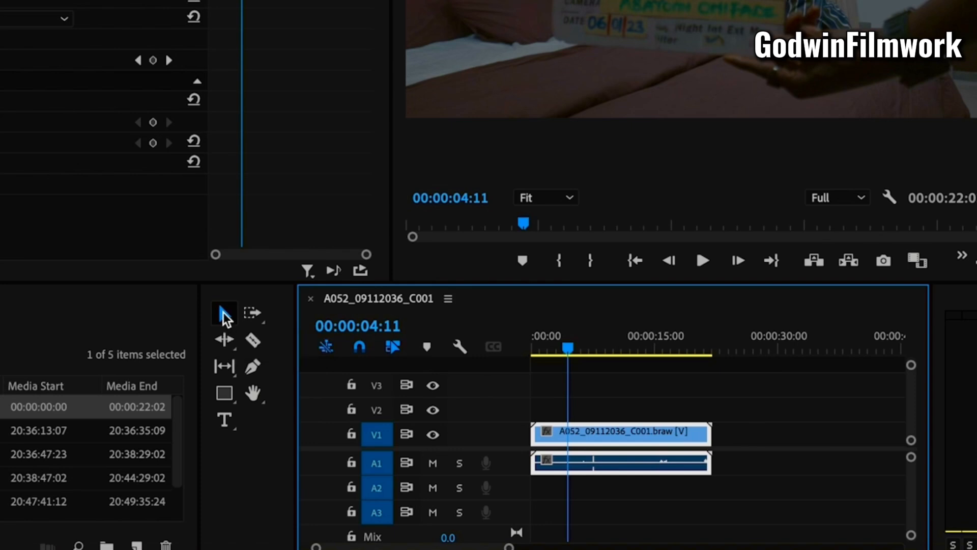
pyautogui.click(224, 315)
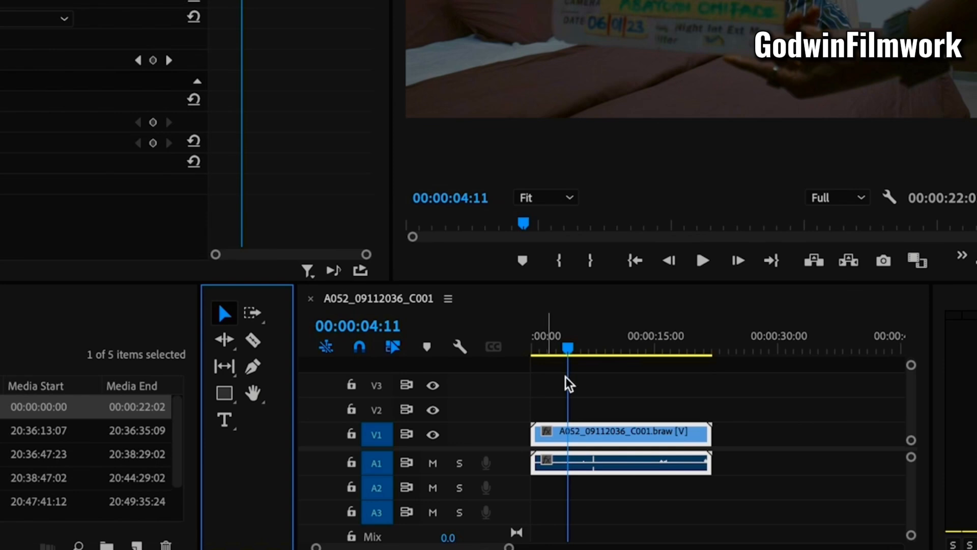
pyautogui.click(608, 406)
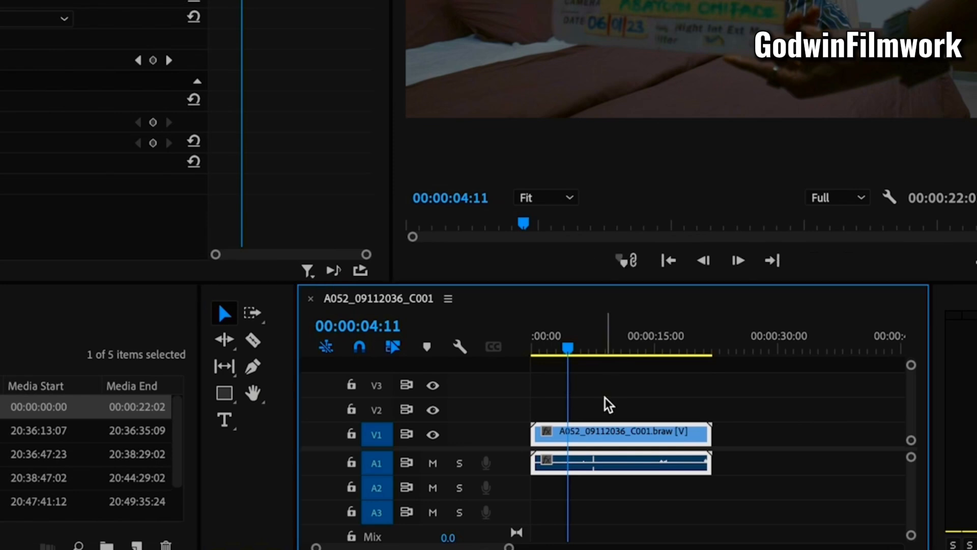
pyautogui.click(608, 405)
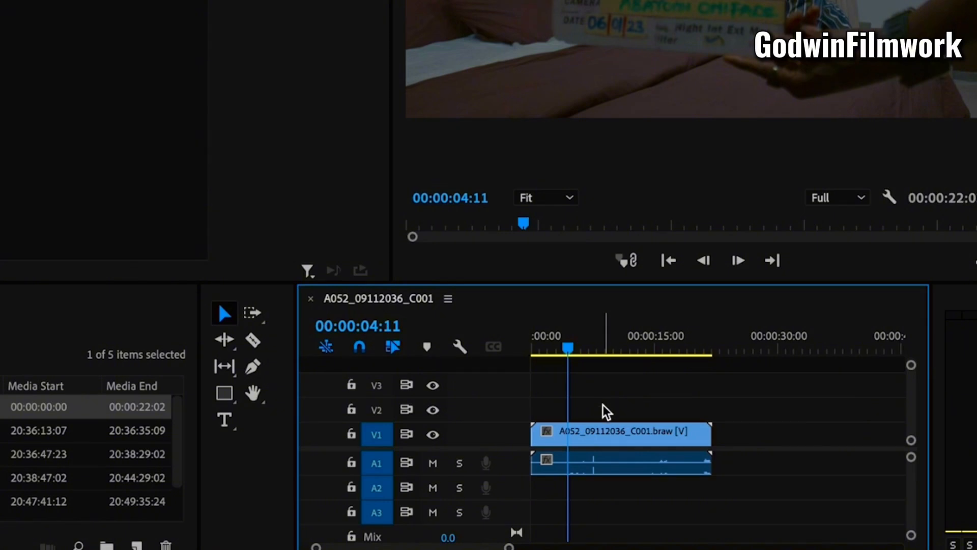
pyautogui.click(603, 437)
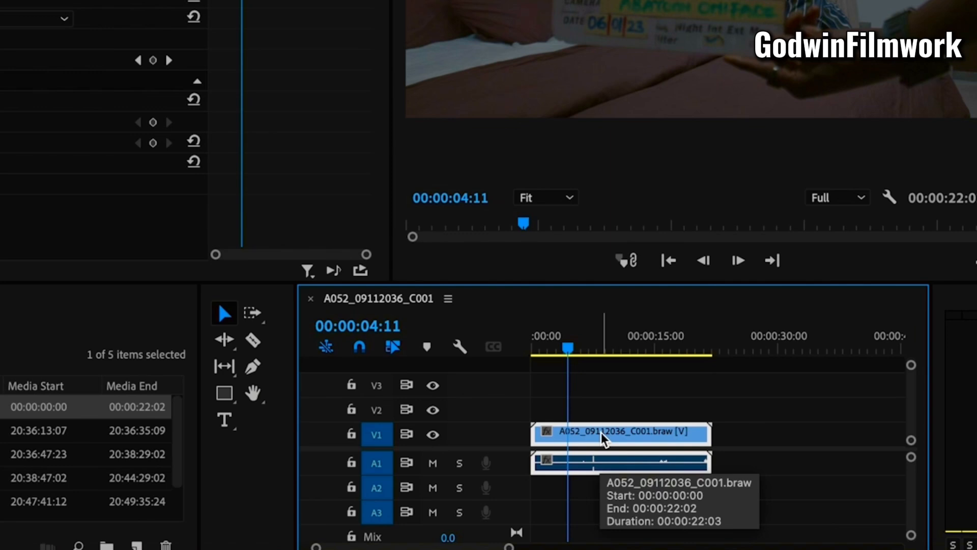
pyautogui.click(626, 398)
pyautogui.click(641, 434)
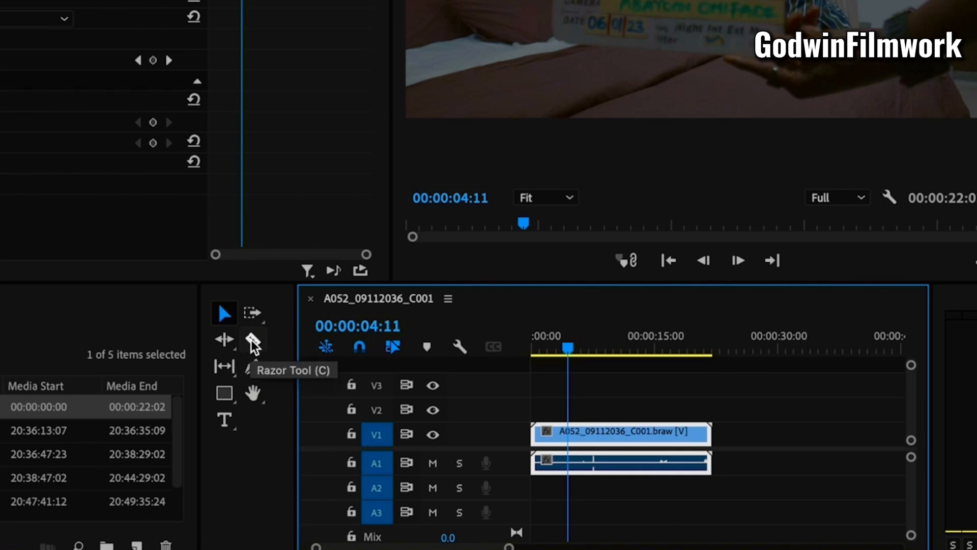
# Play the sequence up to 00:00:18:17 and split the clip there with the Razor tool
pyautogui.click(253, 341)
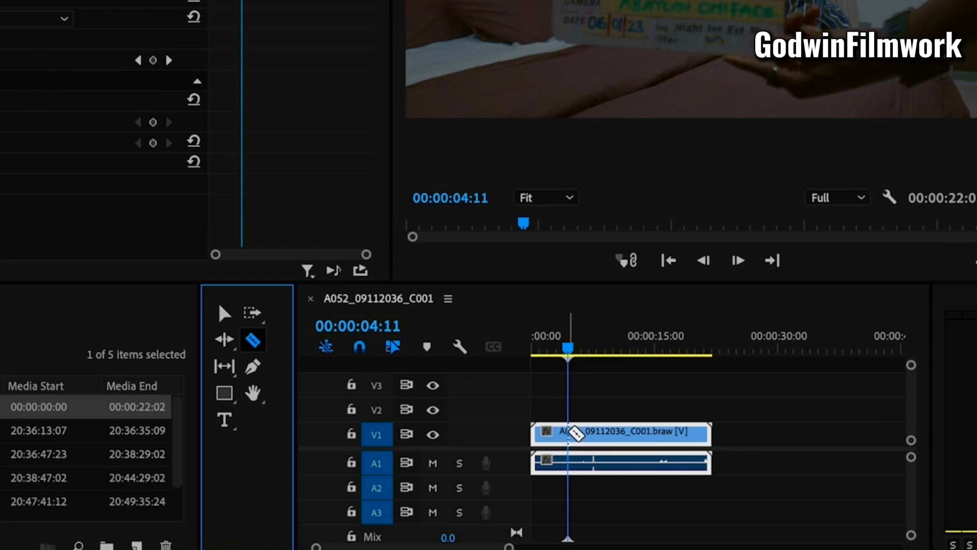
pyautogui.press('space')
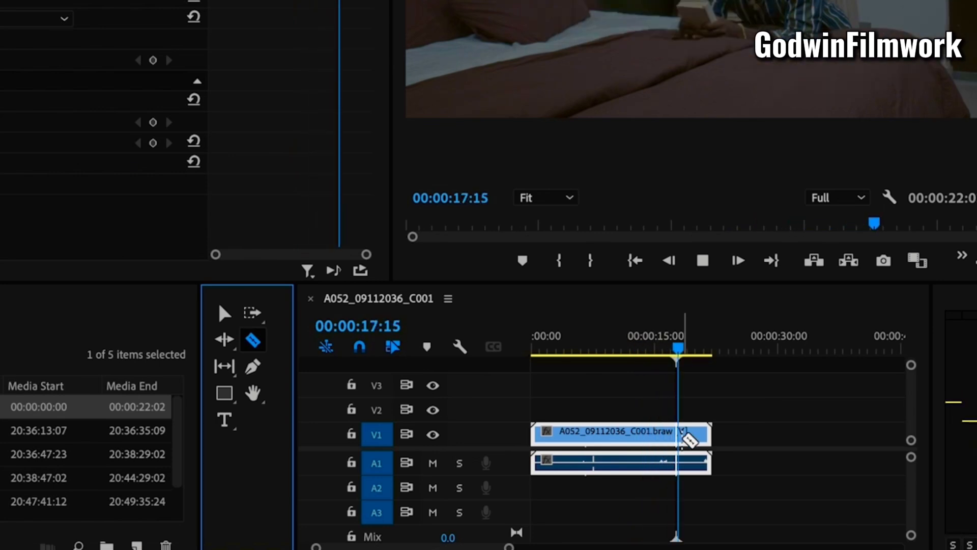
pyautogui.press('space')
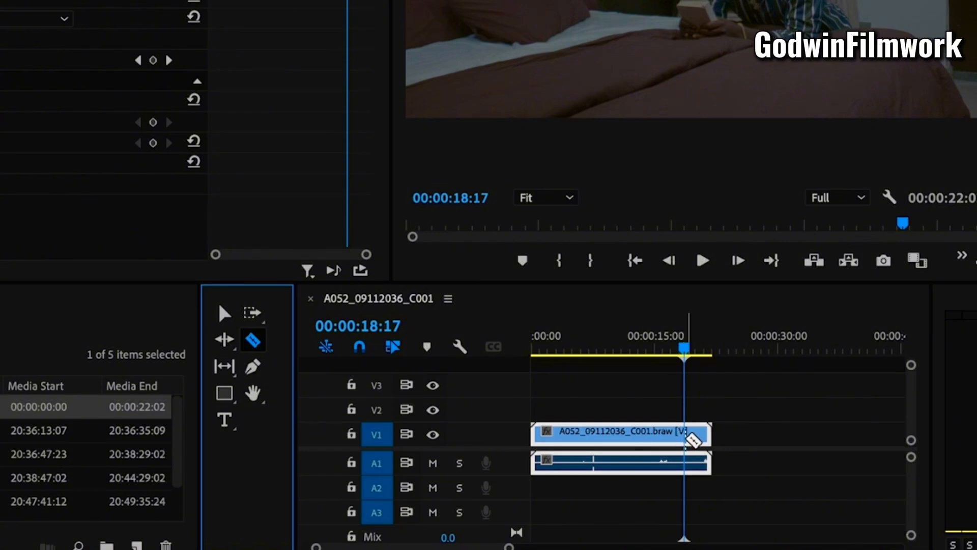
pyautogui.click(688, 434)
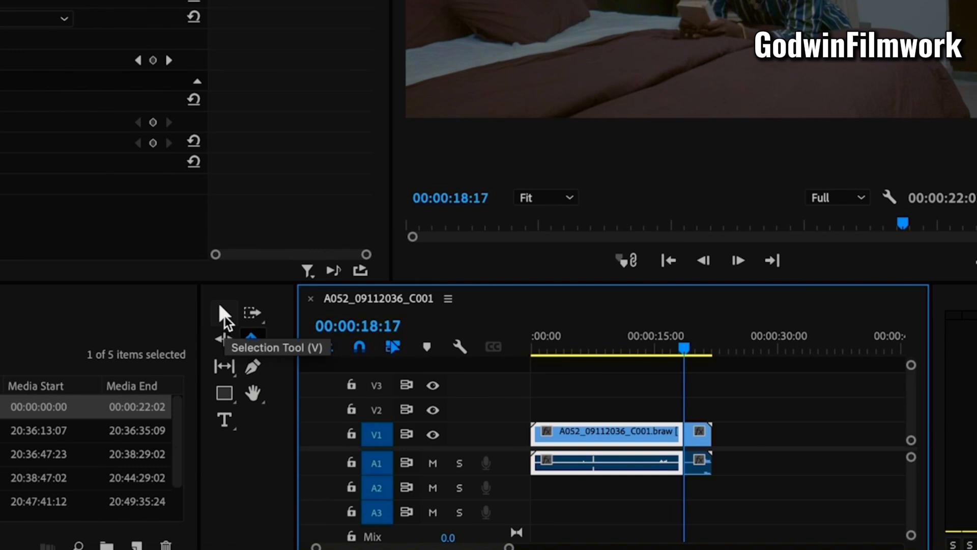
# Shift the cut-off end piece 00:00:07:17 to the right on V1, then select the first piece and set the playhead to 00:00:05:01
pyautogui.click(224, 316)
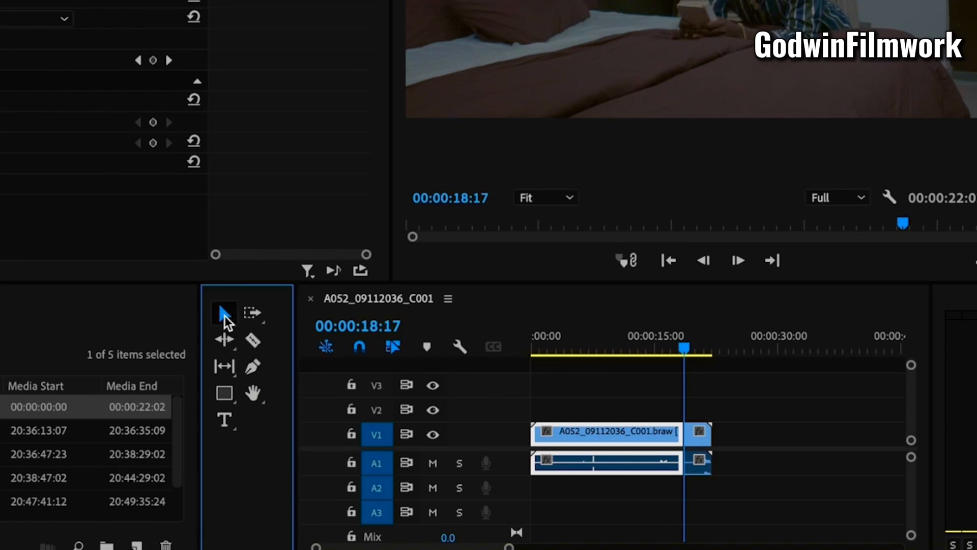
pyautogui.click(704, 439)
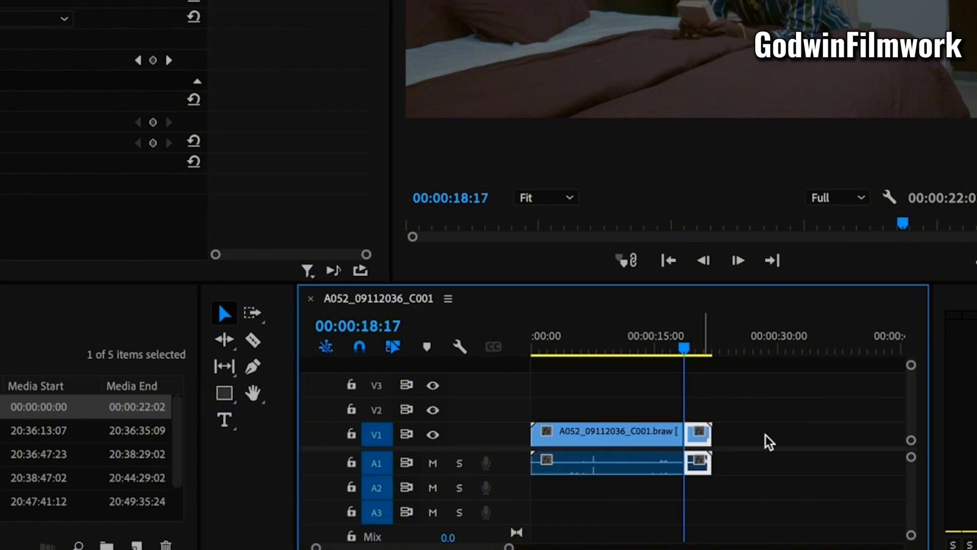
pyautogui.moveTo(702, 435); pyautogui.dragTo(766, 439)
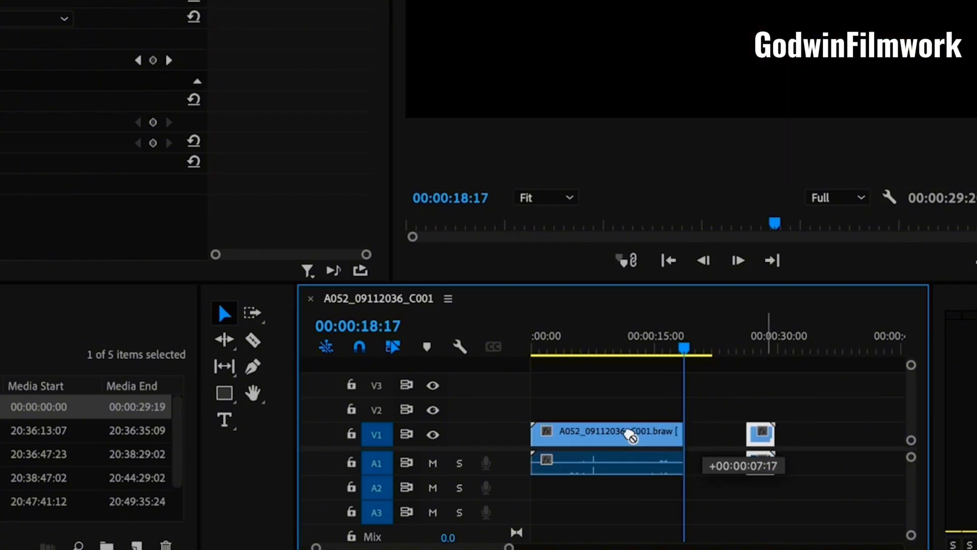
pyautogui.click(631, 436)
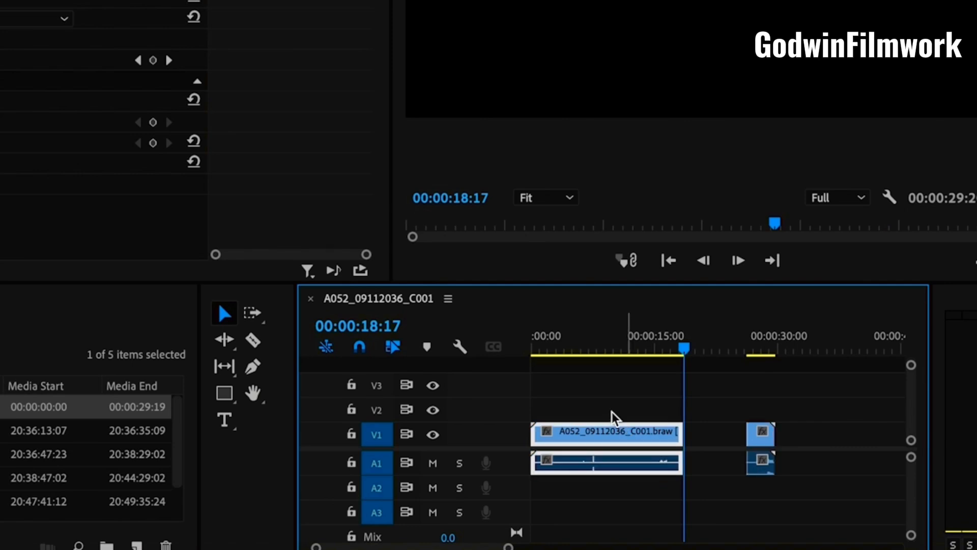
pyautogui.click(574, 351)
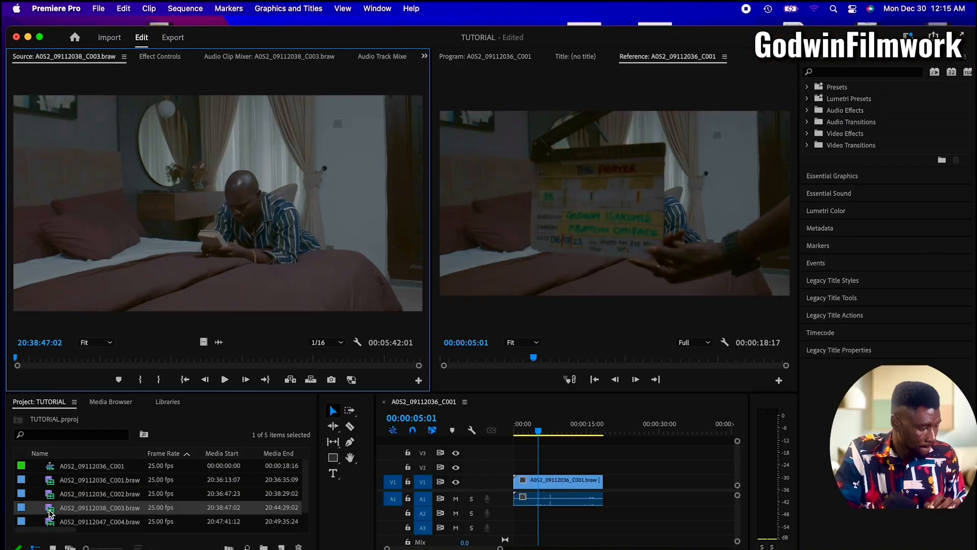
# Preview A052_09112047_C004.braw in the Source monitor and place it on V2 and A2, starting at about 00:00:14
pyautogui.scroll(-1, 94, 496)
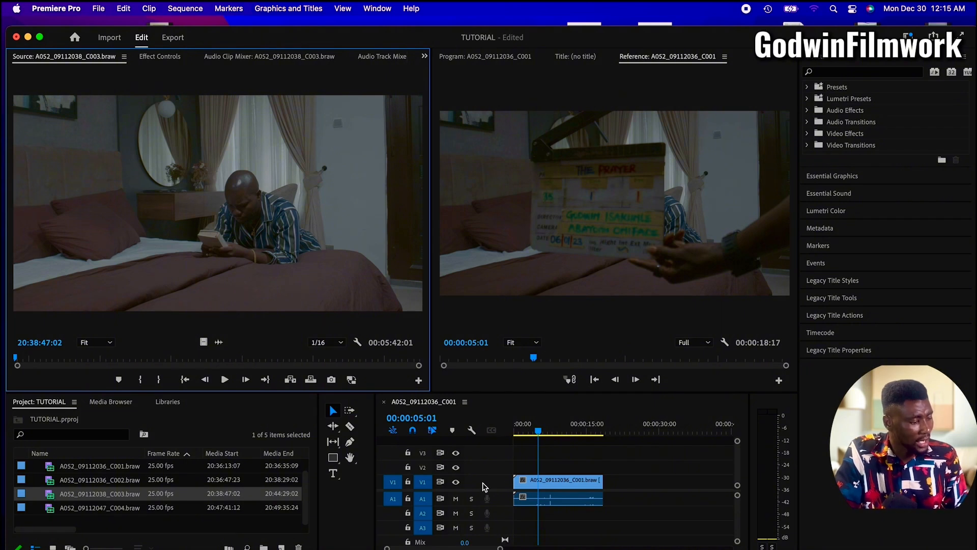
pyautogui.click(52, 509)
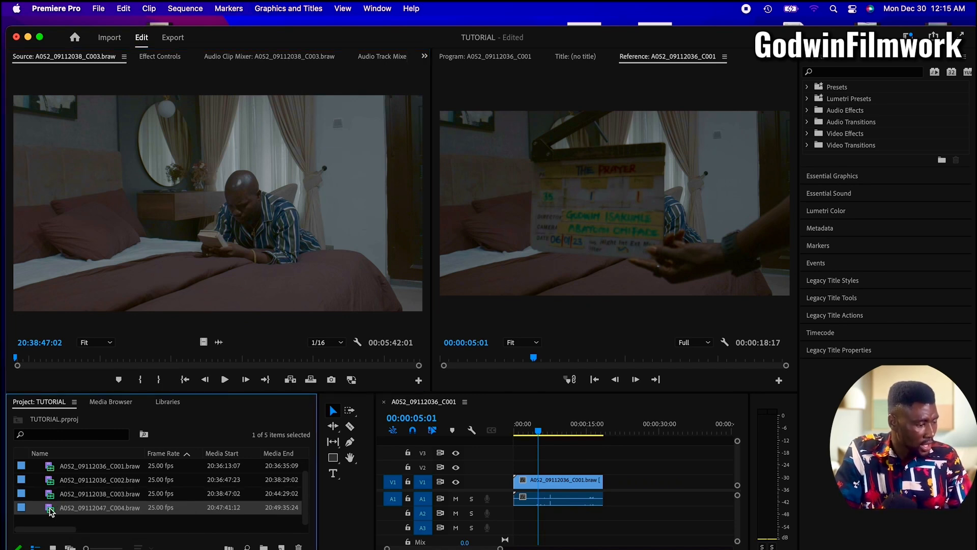
pyautogui.doubleClick(52, 511)
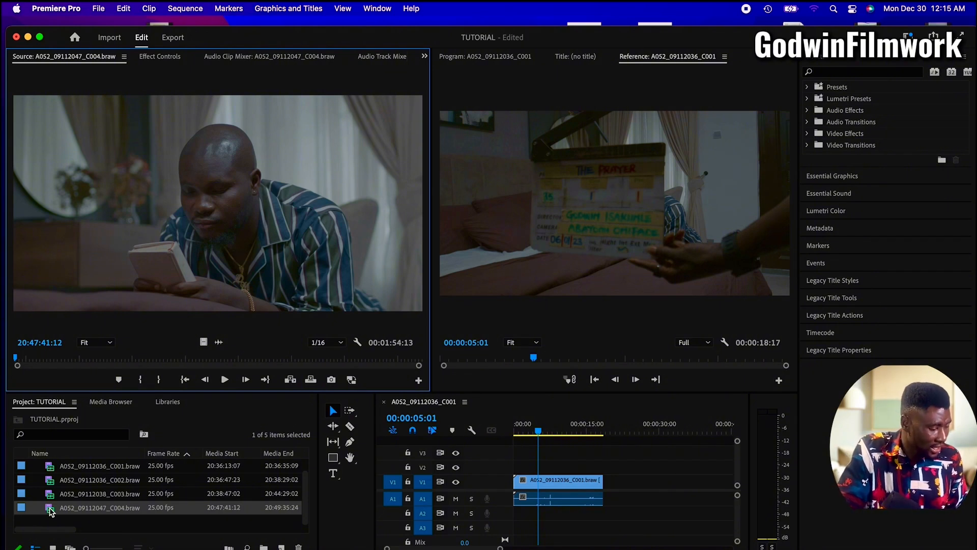
pyautogui.moveTo(51, 511); pyautogui.dragTo(581, 521)
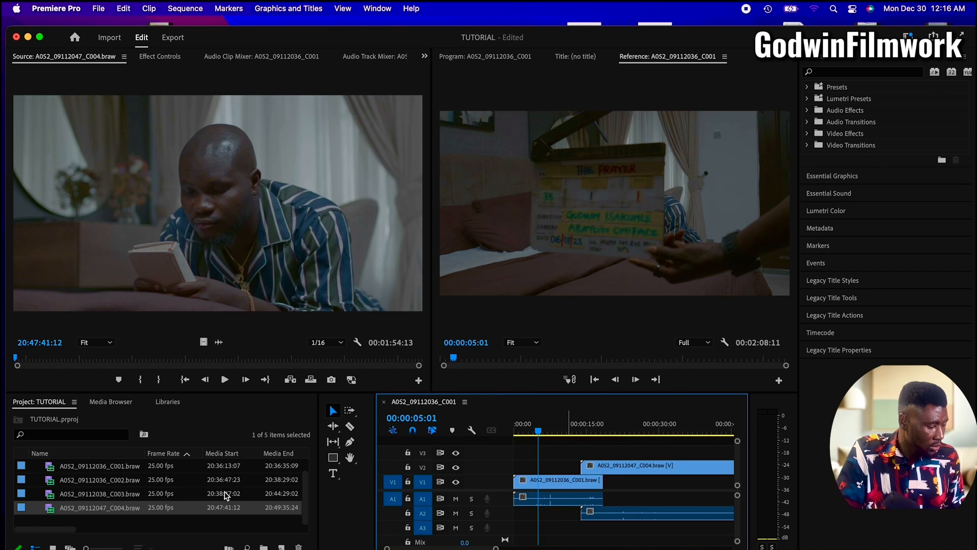
# Place A052_09112038_C003.braw on V1 directly beneath the start of the C004 clip, and delete the remaining C001 clip
pyautogui.click(50, 498)
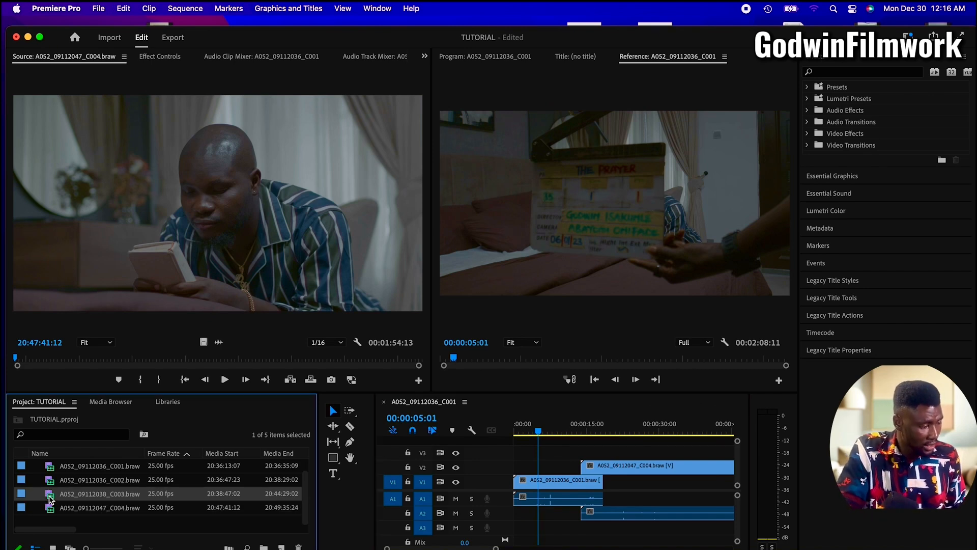
pyautogui.doubleClick(50, 498)
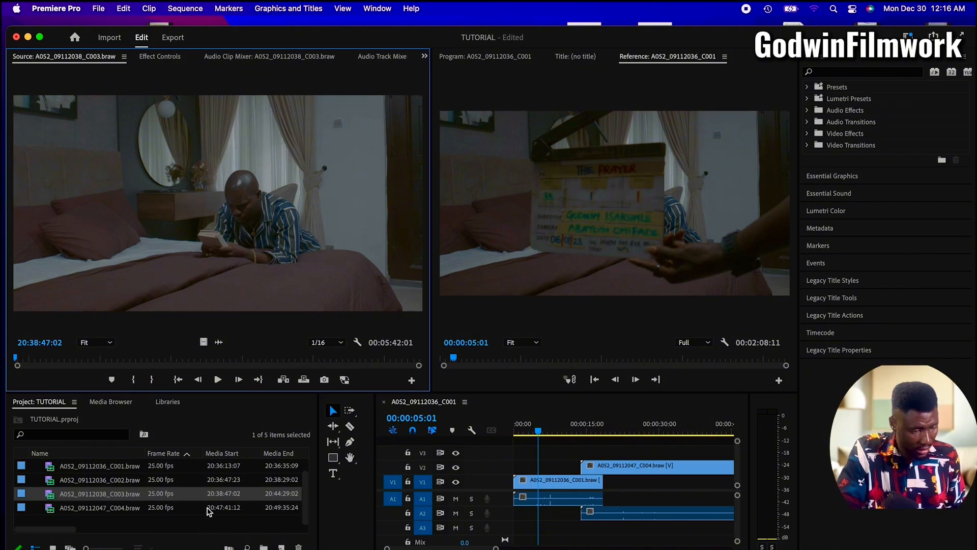
pyautogui.moveTo(603, 496); pyautogui.dragTo(581, 493)
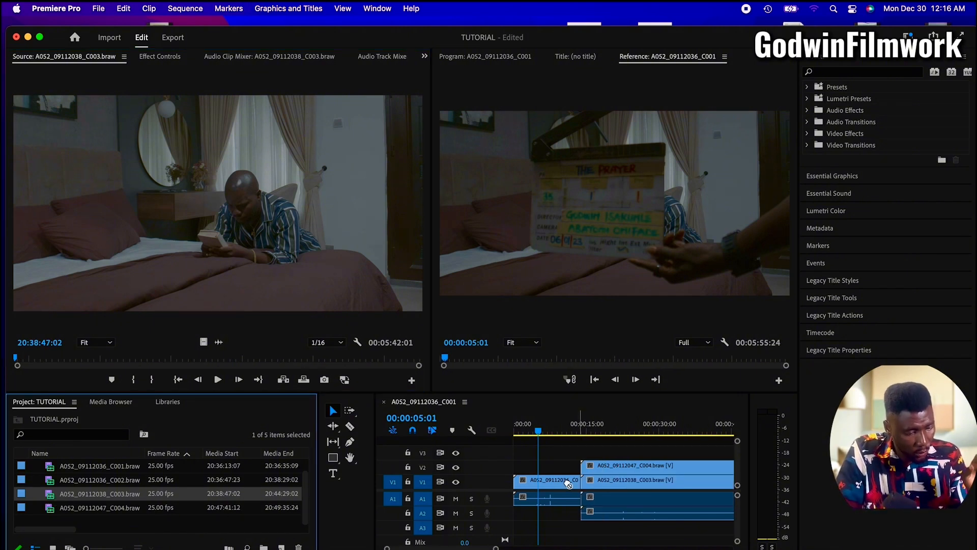
pyautogui.click(559, 481)
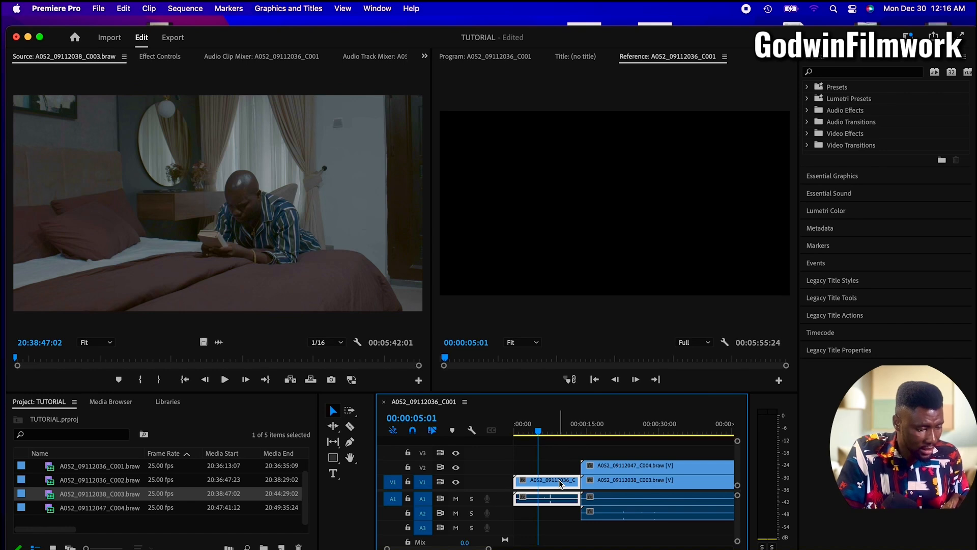
pyautogui.press('Delete')
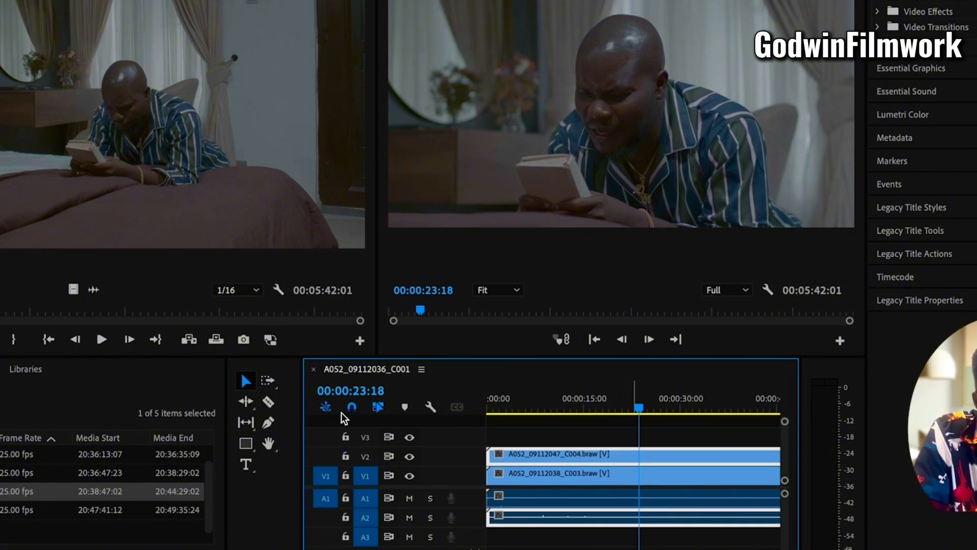
# Cut the C004 clip on V2 at 00:00:23:18 with the Razor tool and delete the part before the cut
pyautogui.click(268, 403)
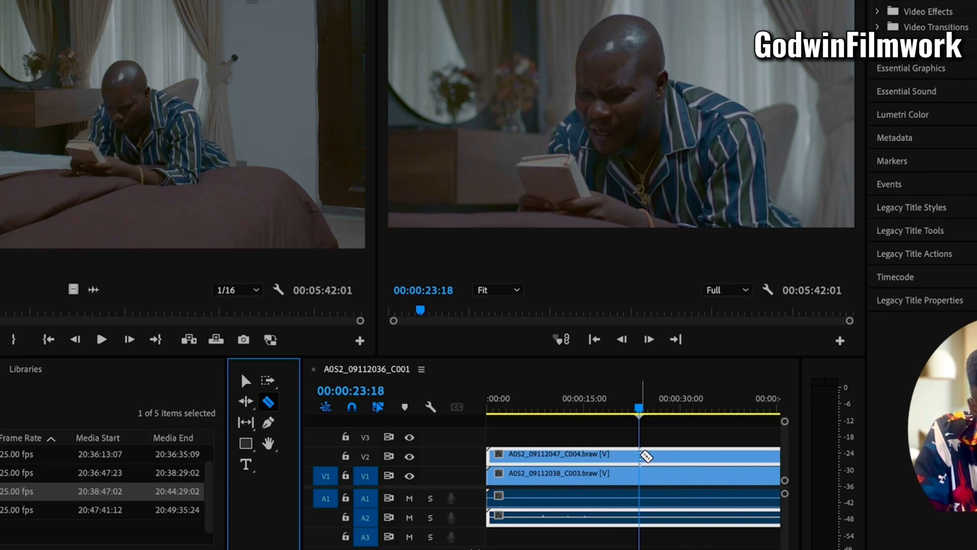
pyautogui.click(642, 455)
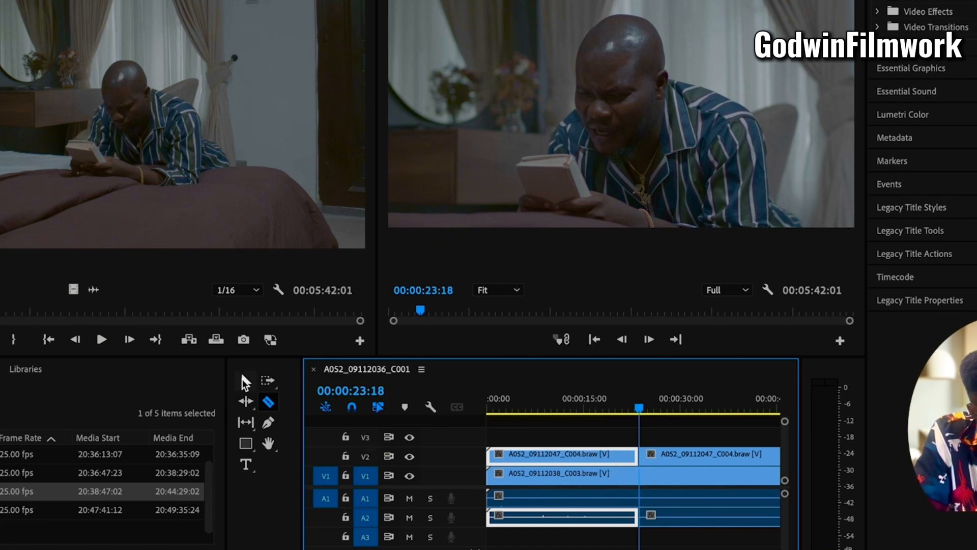
pyautogui.click(243, 380)
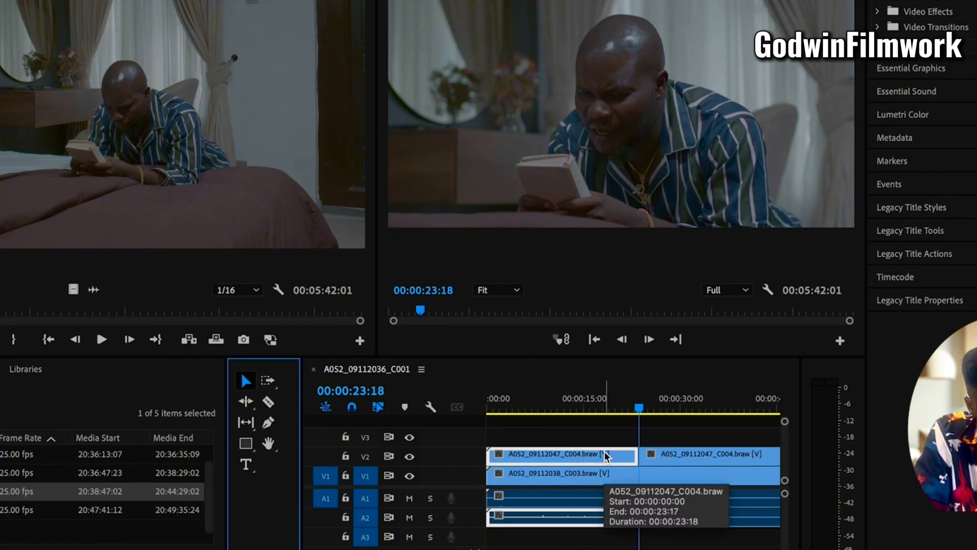
pyautogui.press('f')
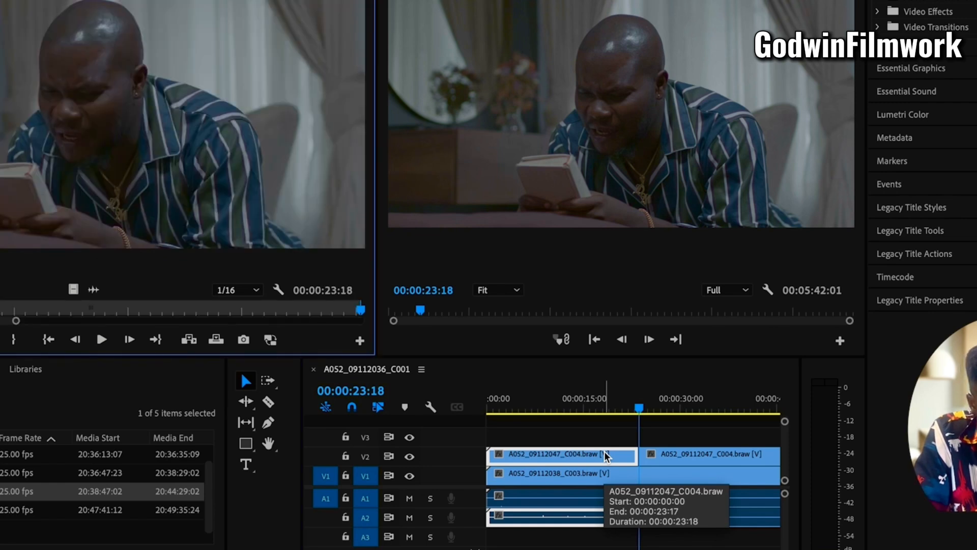
pyautogui.press('Delete')
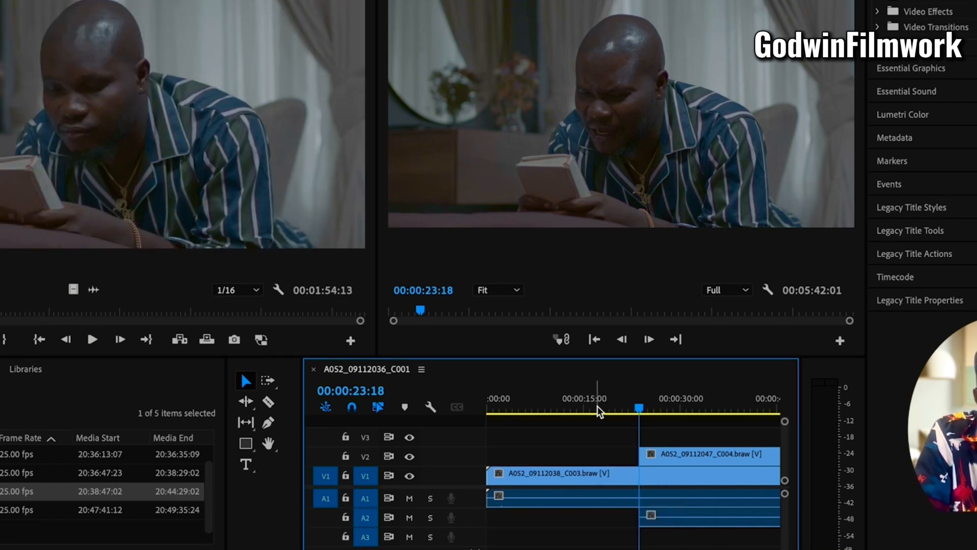
# Review the switch from C003 to C004 by moving the playhead to 00:00:19:14 and past the start of the V2 clip
pyautogui.click(613, 410)
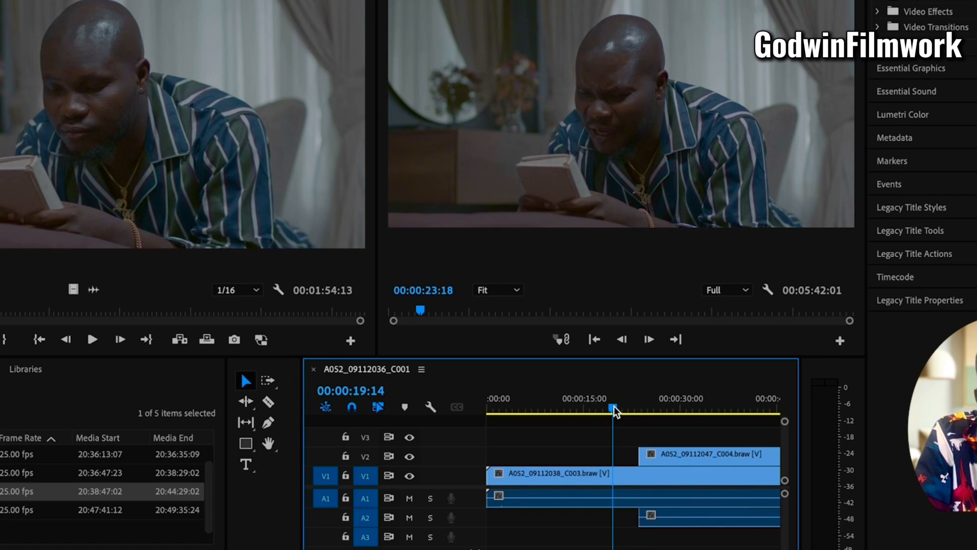
pyautogui.click(614, 405)
pyautogui.click(664, 411)
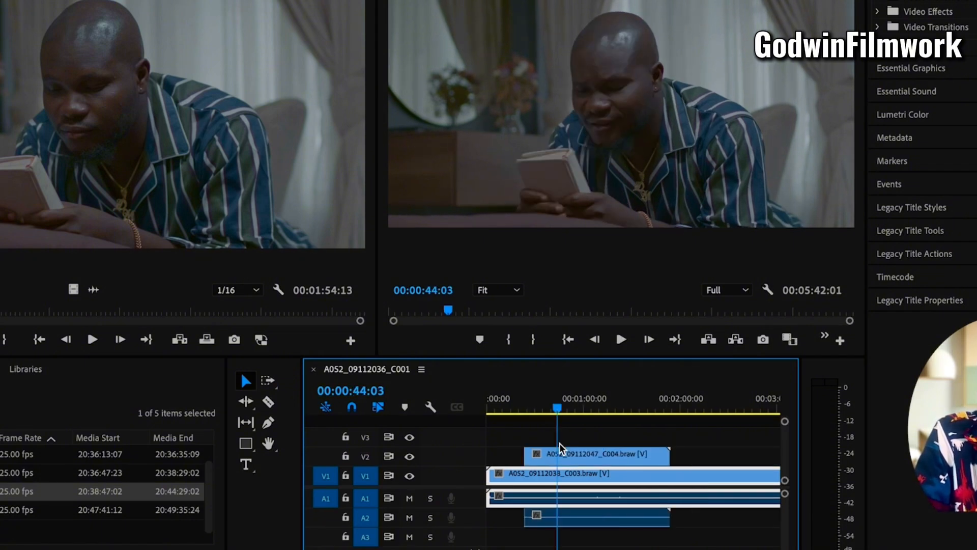
# Trim the end of the C004 clip on V2 back to about 00:01:01 and review playback across its new end from 00:00:57:02
pyautogui.click(657, 454)
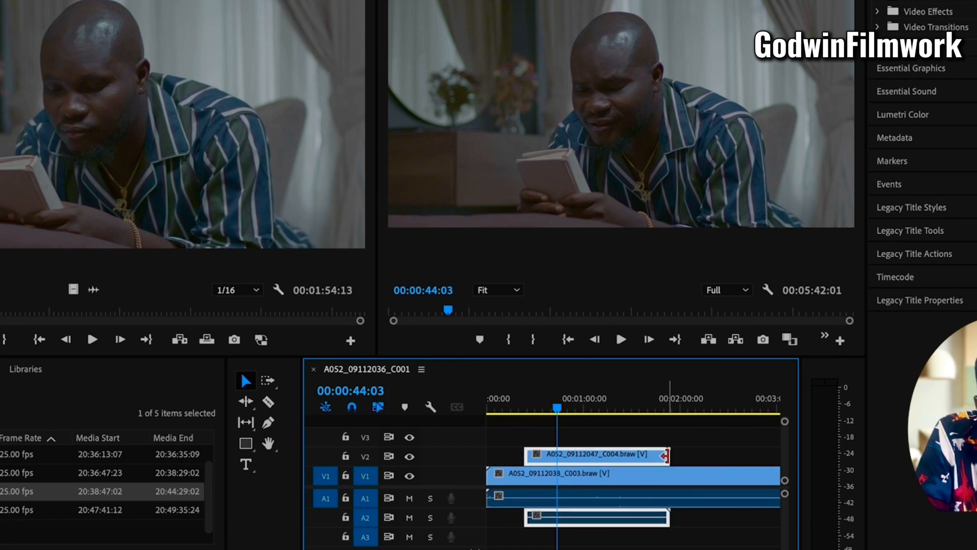
pyautogui.moveTo(665, 455); pyautogui.dragTo(580, 456)
pyautogui.click(579, 405)
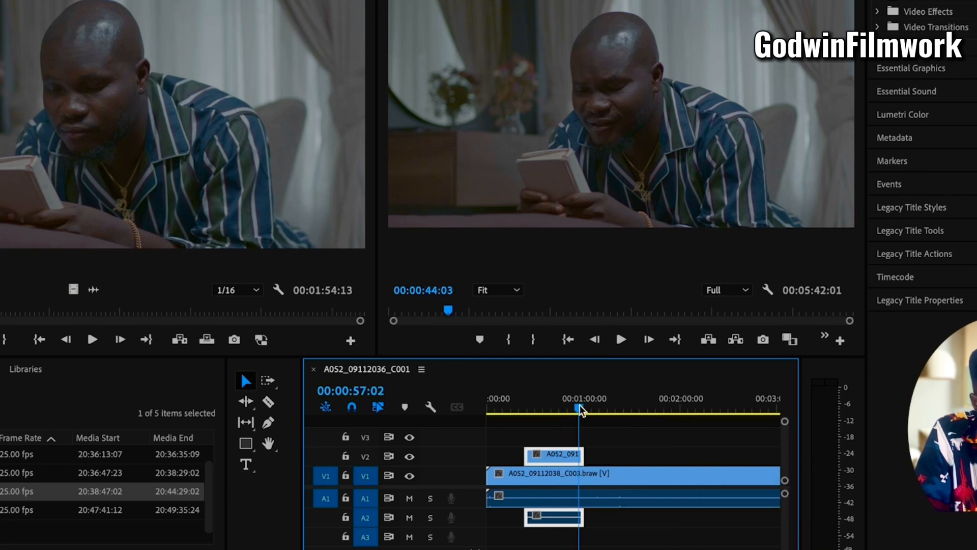
pyautogui.press('space')
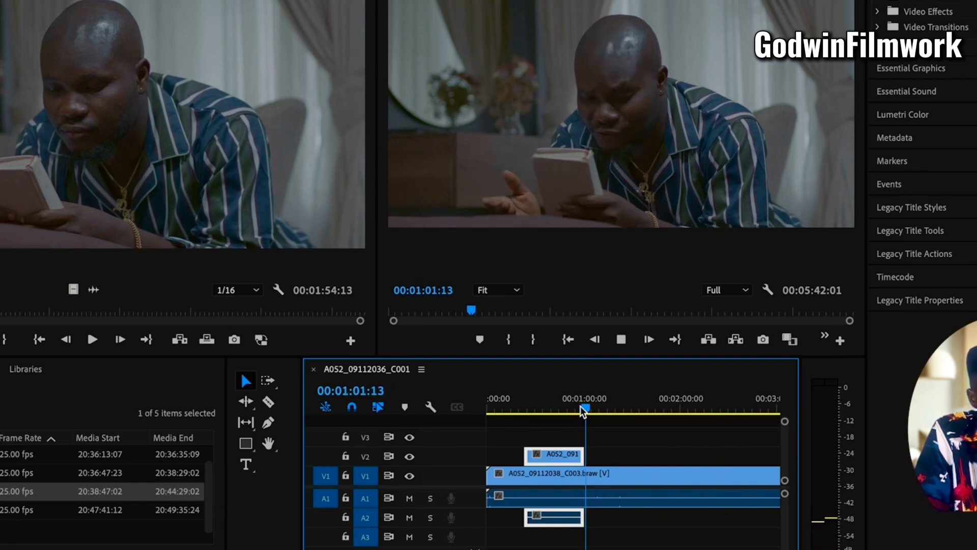
pyautogui.press('space')
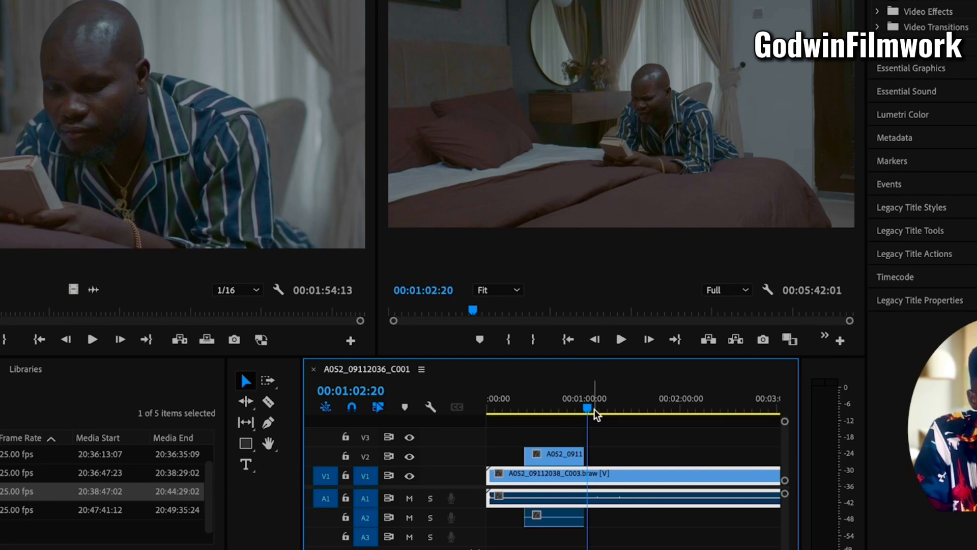
pyautogui.click(571, 407)
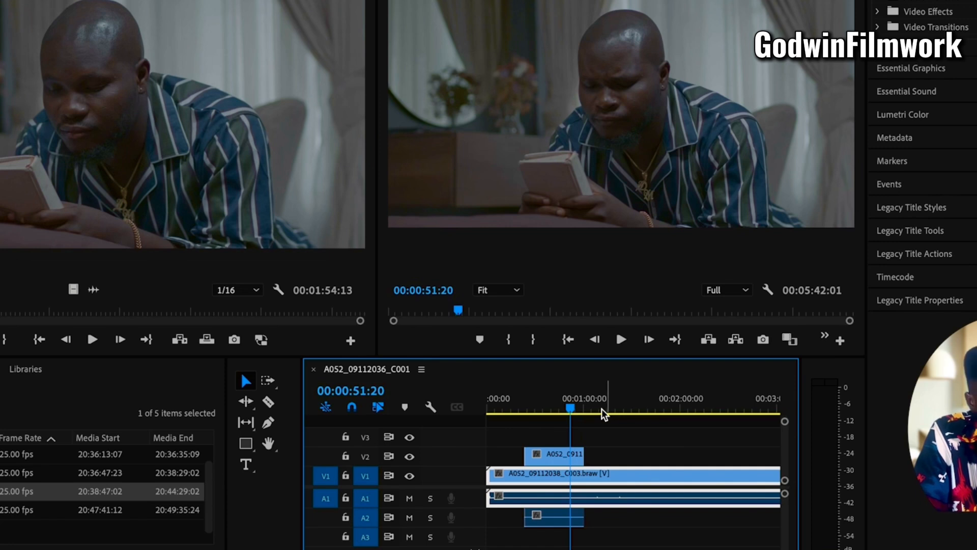
pyautogui.click(601, 407)
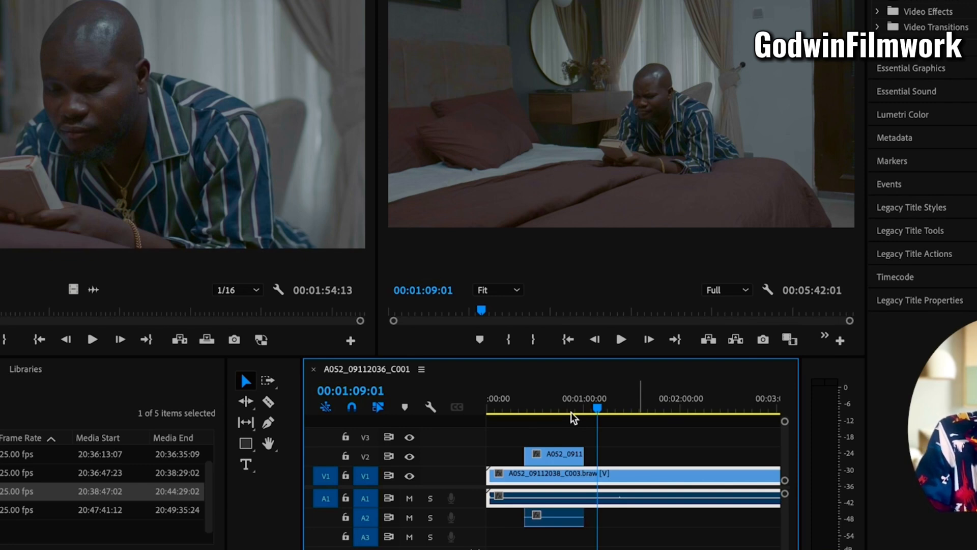
# Set the program playback resolution to 1/8 and move the playhead to 00:00:51:08 within the C004 clip
pyautogui.click(744, 291)
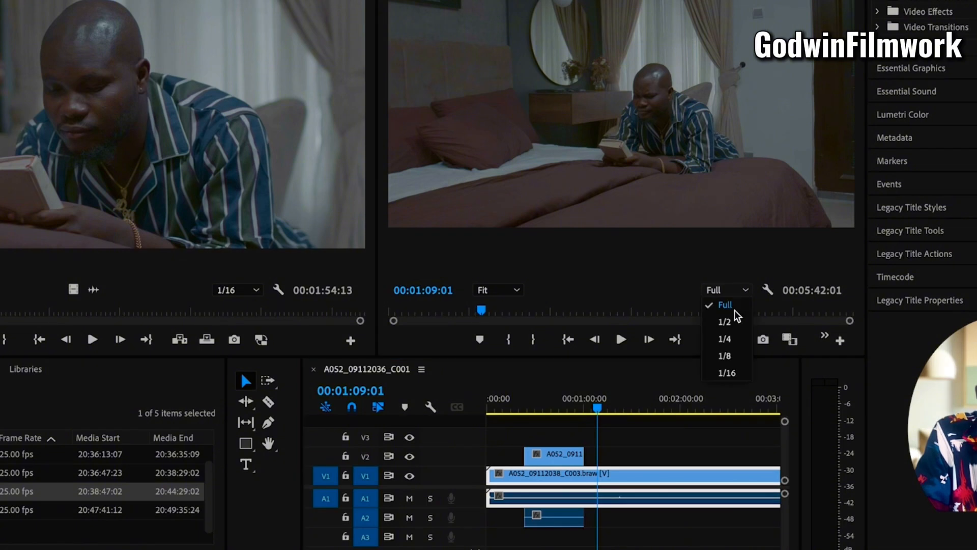
pyautogui.click(731, 352)
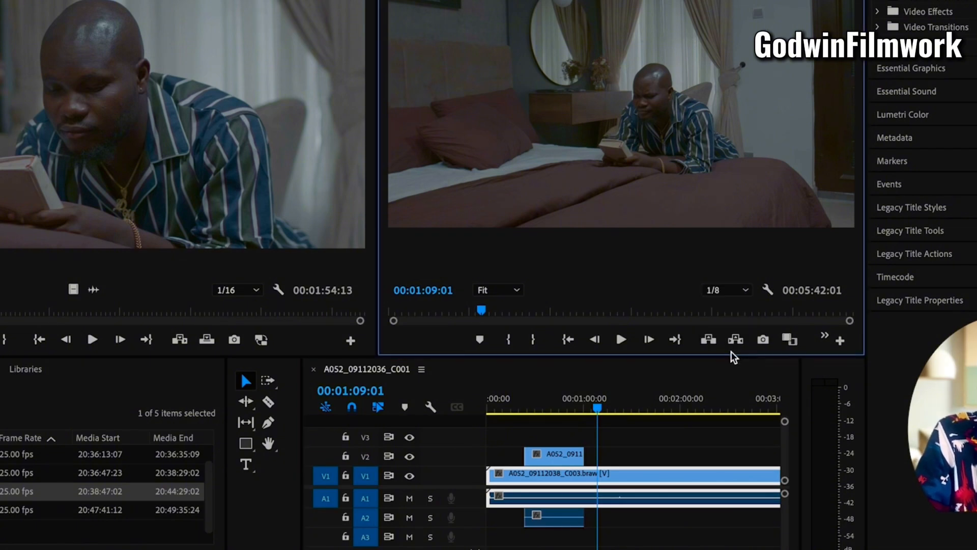
pyautogui.click(570, 405)
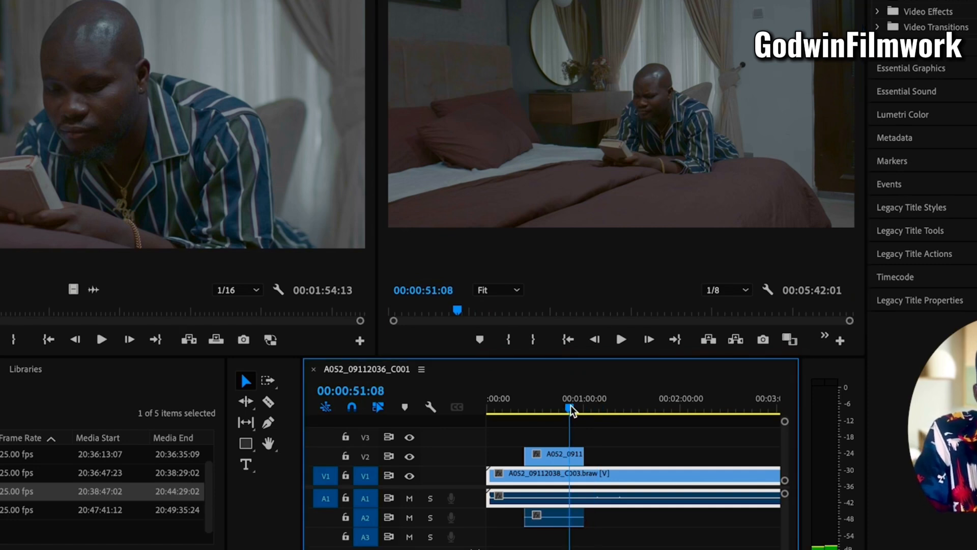
# Split the C003 clip on V1 at 00:01:15:07 with the Razor tool
pyautogui.press('\\')
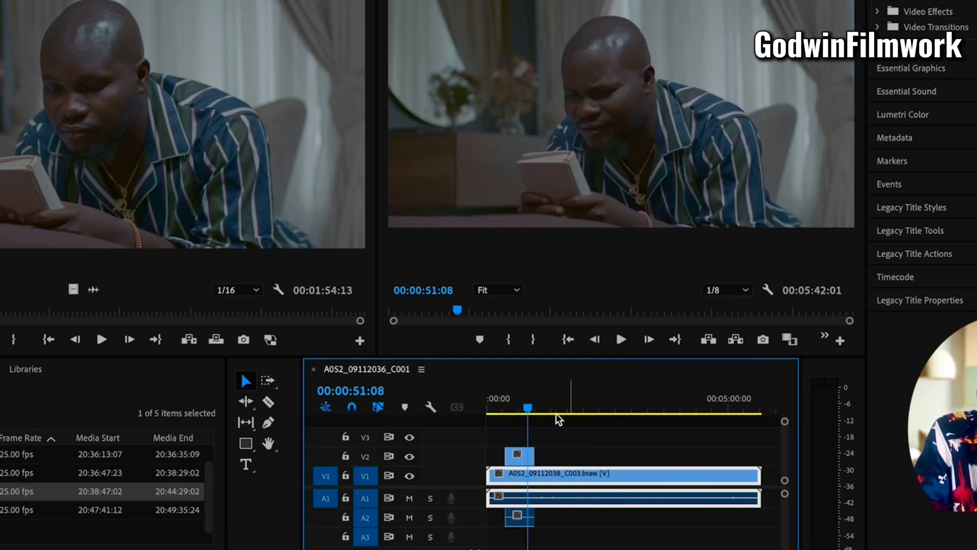
pyautogui.press('-')
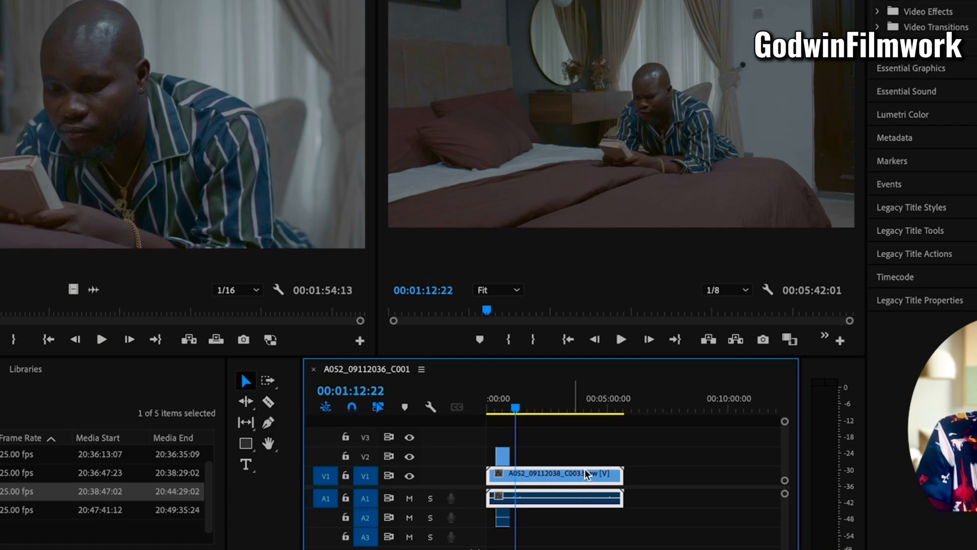
pyautogui.press('=')
pyautogui.press('=')
pyautogui.press('=')
pyautogui.click(642, 407)
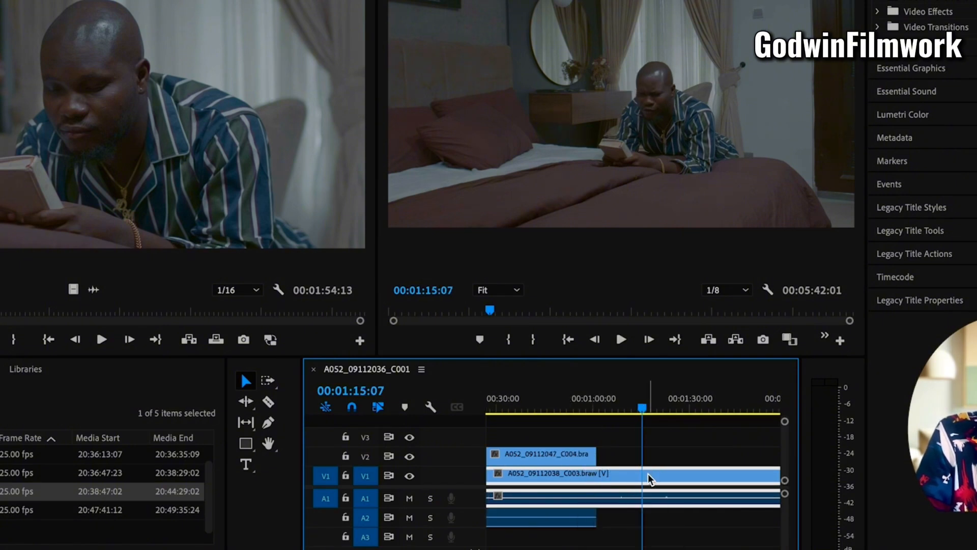
pyautogui.press('c')
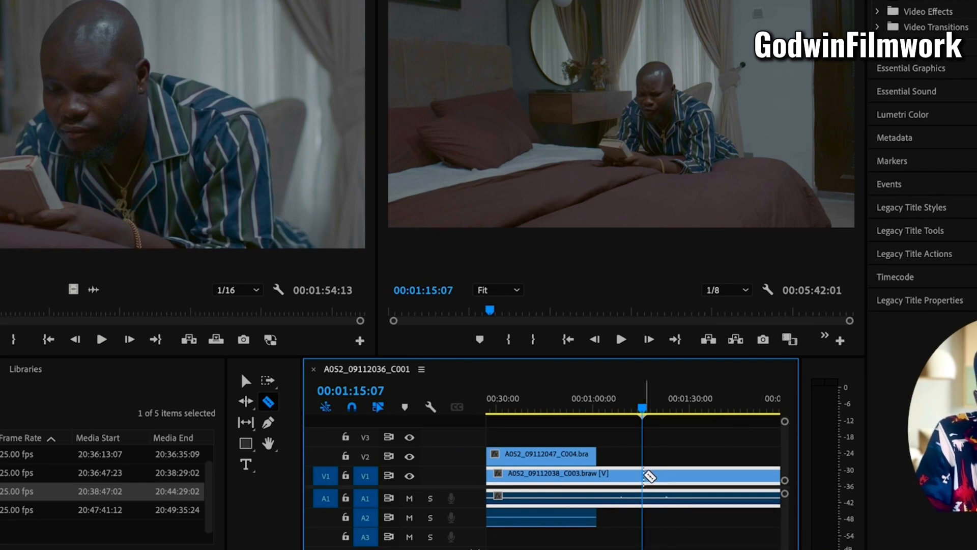
pyautogui.click(644, 477)
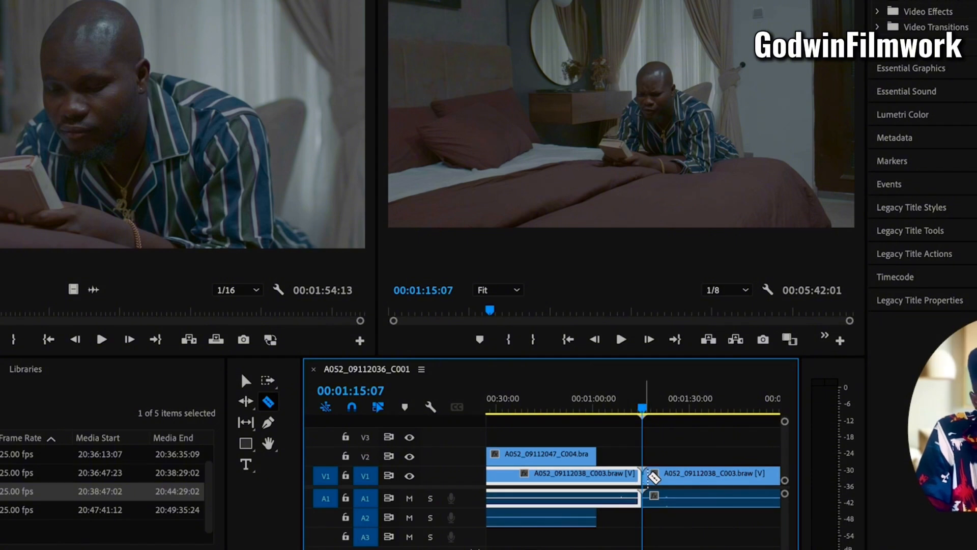
# Split the C003 clip on V1 again at about 00:01:30 and select the resulting pieces and the V2 clip in turn
pyautogui.click(691, 475)
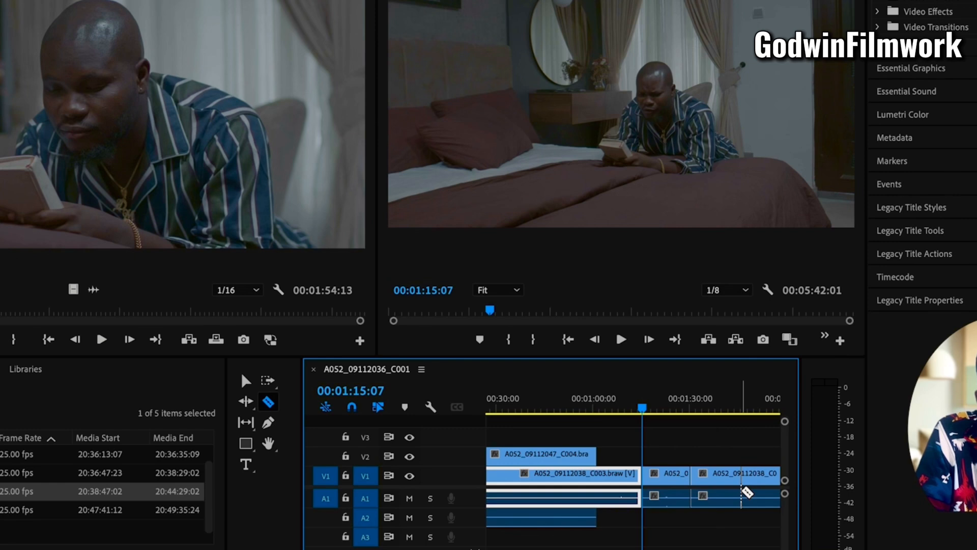
pyautogui.press('v')
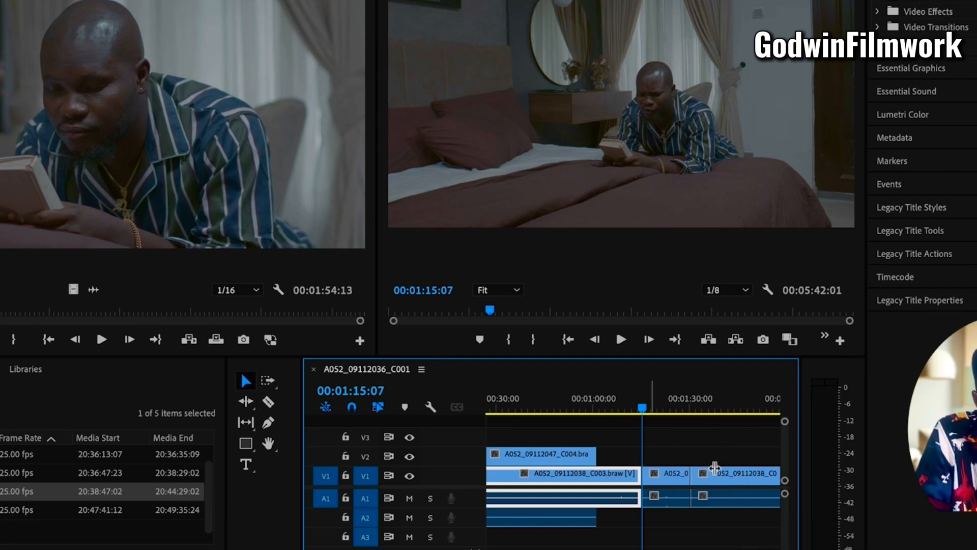
pyautogui.click(729, 480)
pyautogui.click(672, 481)
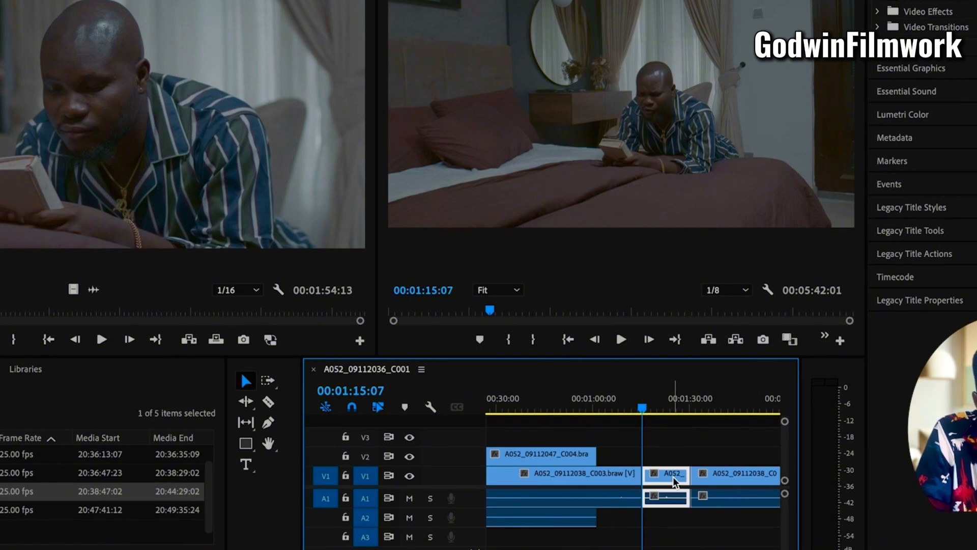
pyautogui.click(612, 477)
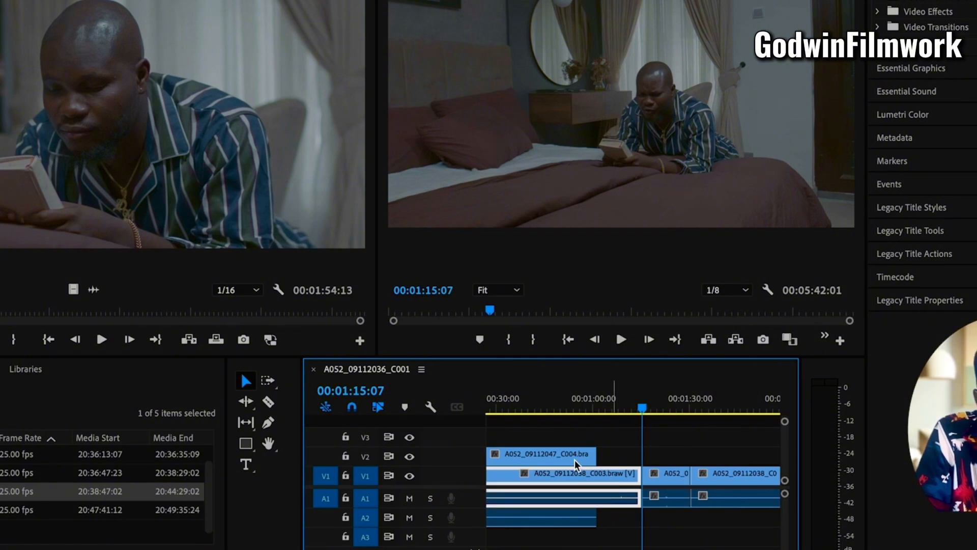
pyautogui.click(574, 458)
# Select all clips on the video and audio tracks and delete them to empty the sequence
pyautogui.press('-')
pyautogui.press('-')
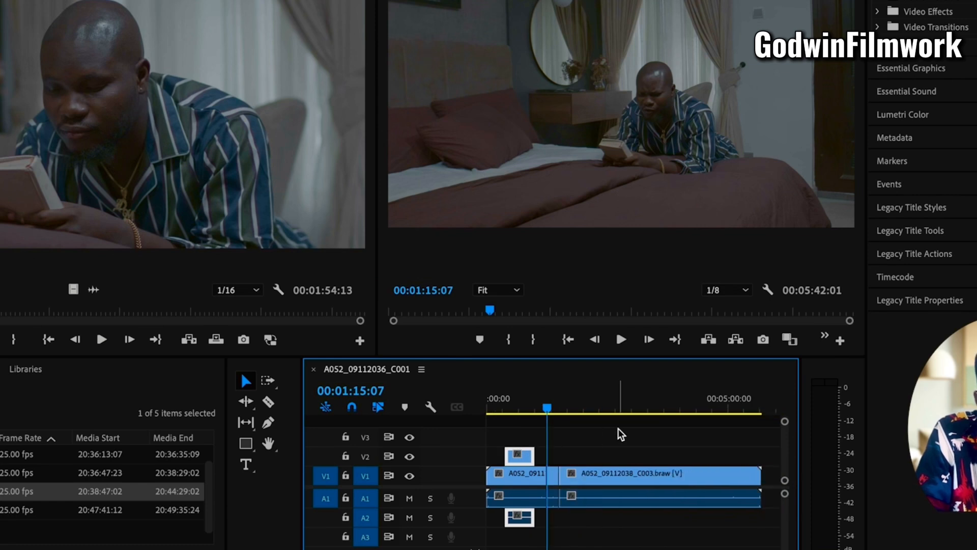
pyautogui.moveTo(618, 429); pyautogui.dragTo(486, 537)
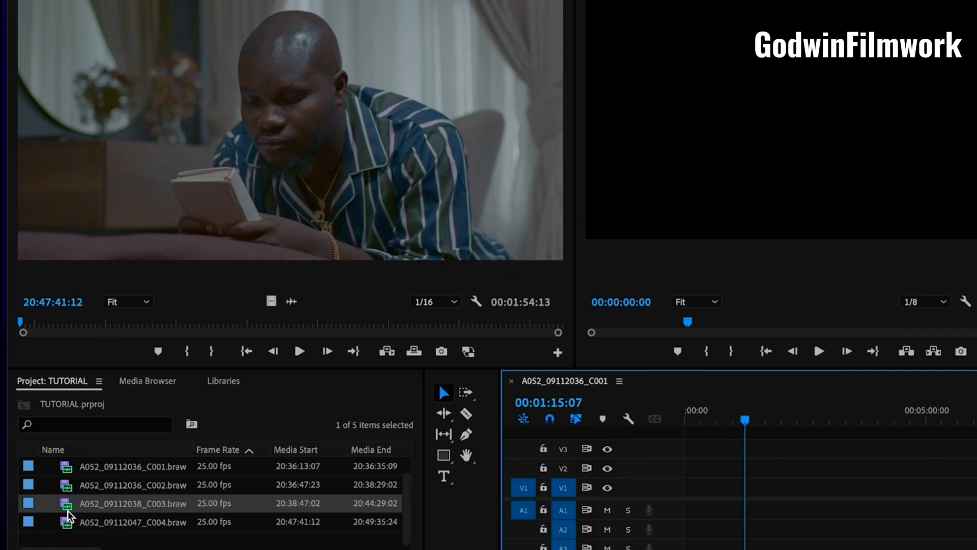
# Open A052_09112038_C003.braw from the project in the Source monitor
pyautogui.scroll(1, 68, 516)
pyautogui.scroll(-1, 68, 515)
pyautogui.hscroll(1, 68, 516)
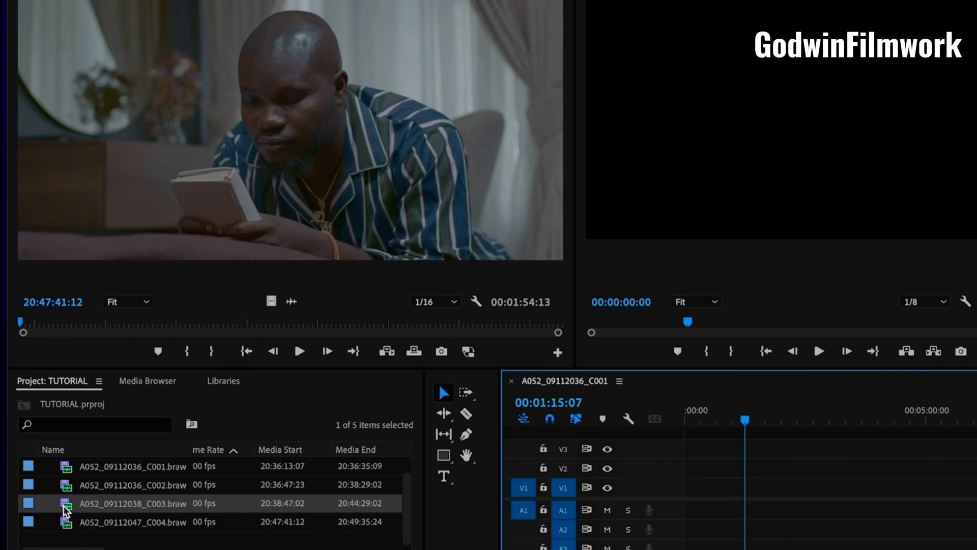
pyautogui.click(66, 509)
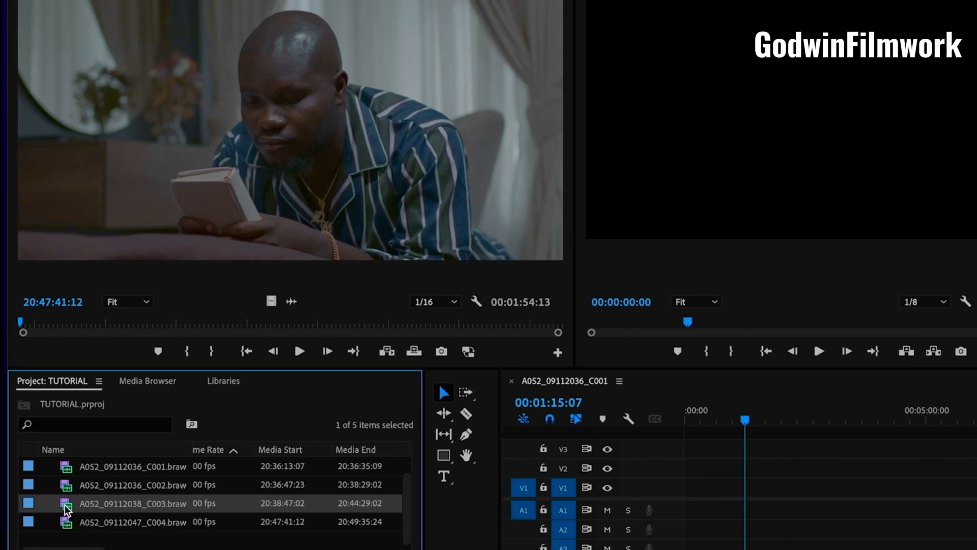
pyautogui.doubleClick(66, 509)
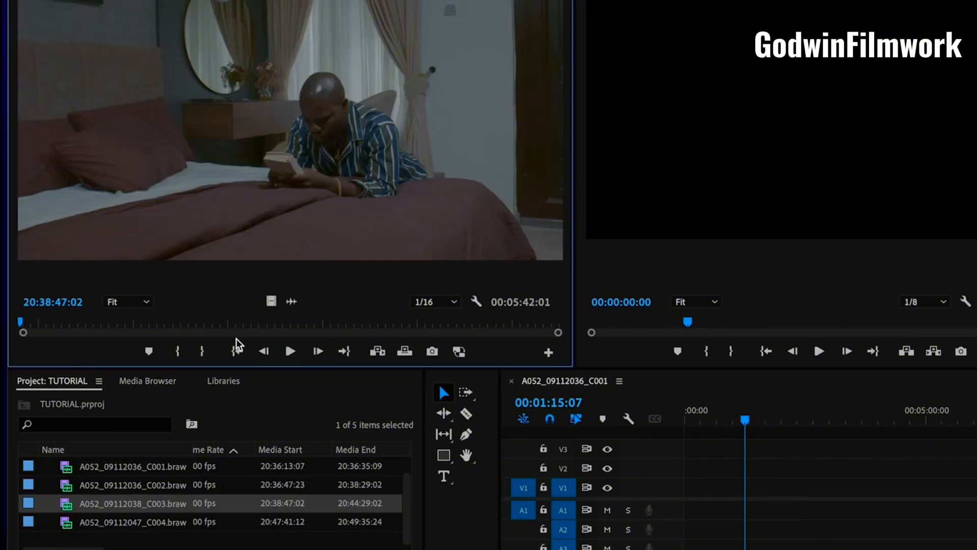
# Mark an In point at 20:40:10:07 and an Out point at 20:41:36:10 on the C003 source clip
pyautogui.moveTo(54, 326); pyautogui.dragTo(152, 337)
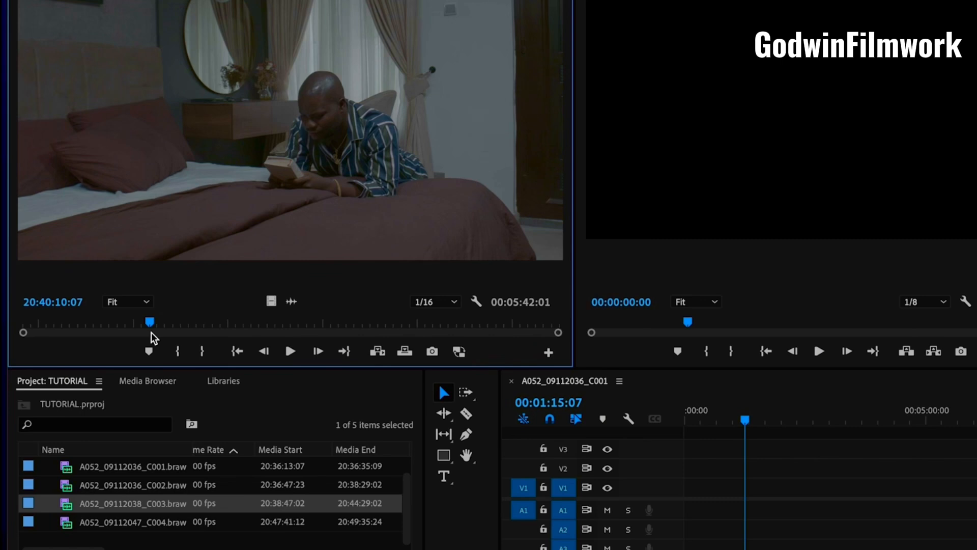
pyautogui.hotkey('ctrl', 's')
pyautogui.click(178, 352)
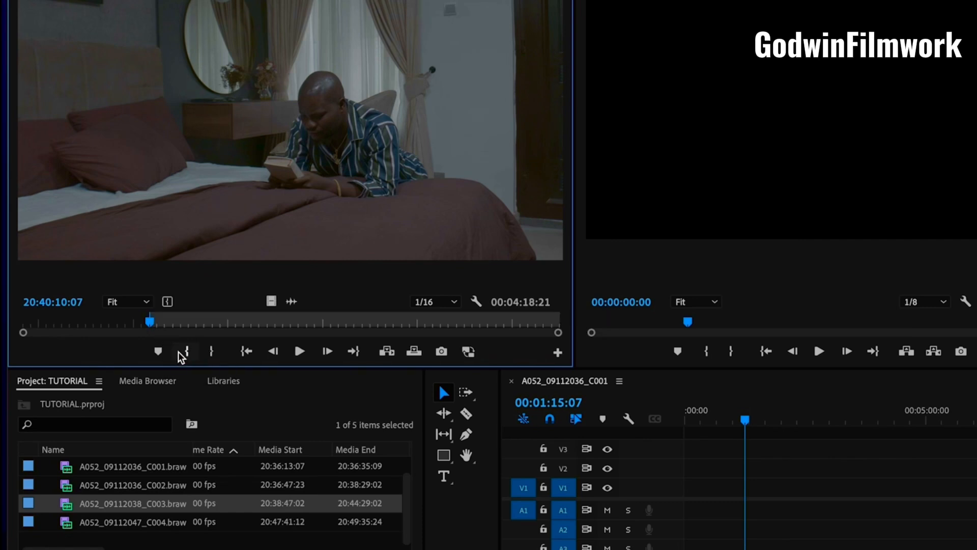
pyautogui.moveTo(153, 323); pyautogui.dragTo(286, 326)
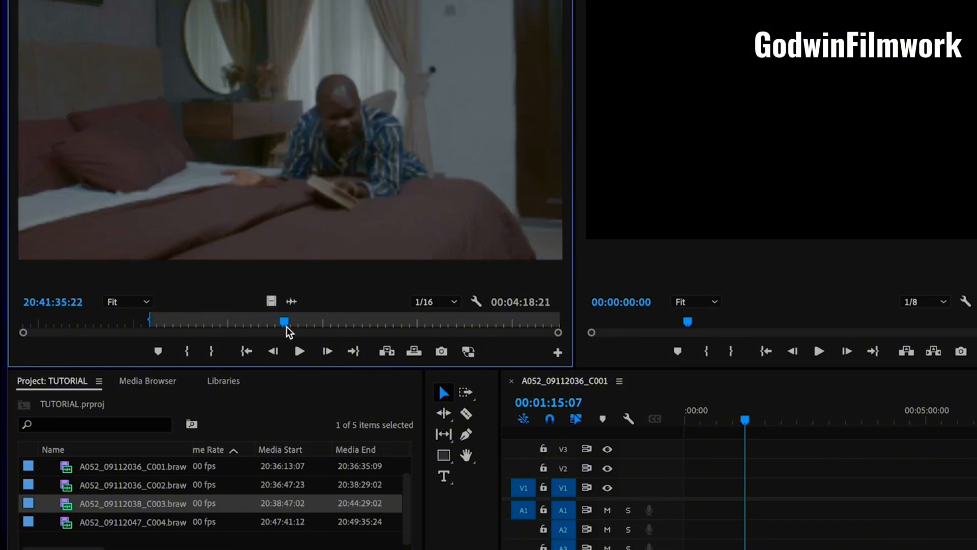
pyautogui.click(213, 350)
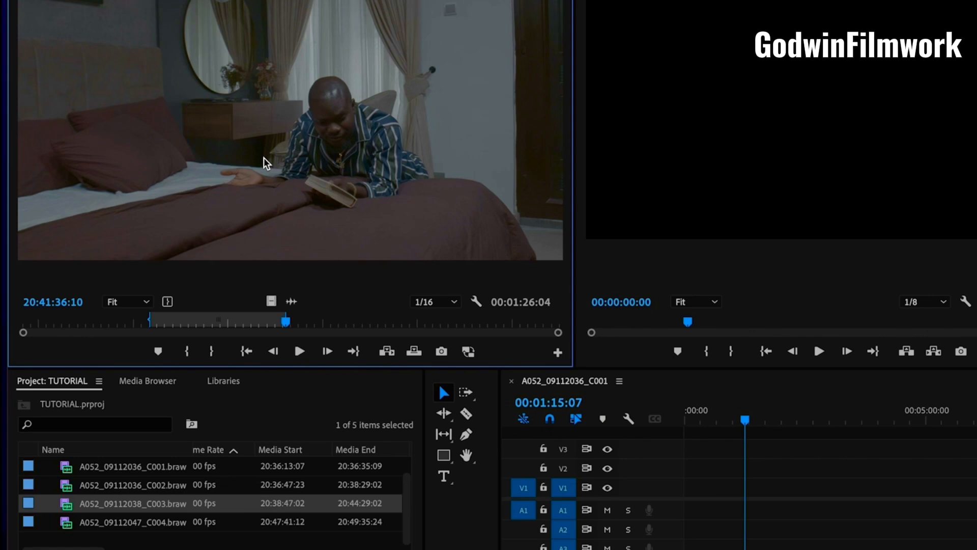
# Place the marked C003 range at the start of V1 and A1, plus video-only and audio-only copies on V2 and A2 from about 00:00:54
pyautogui.moveTo(264, 159); pyautogui.dragTo(671, 490)
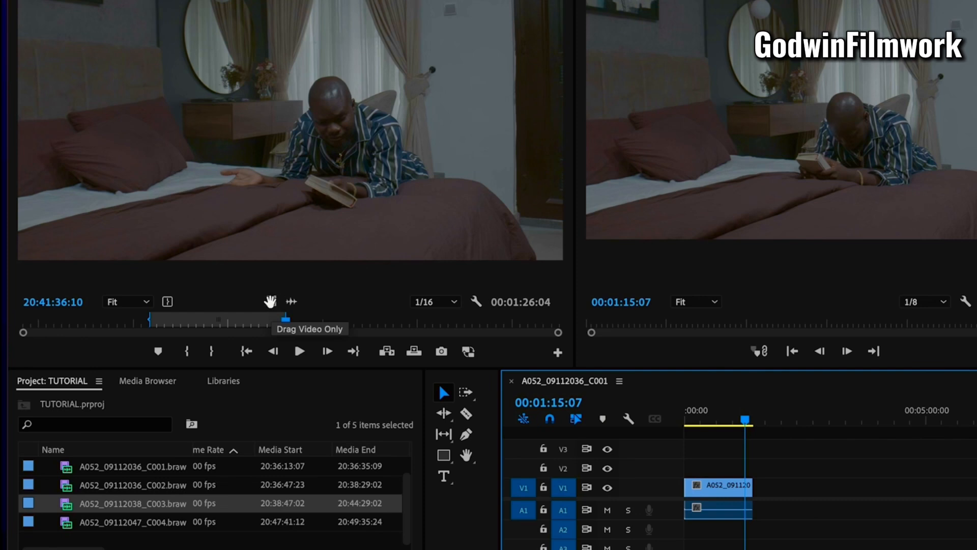
pyautogui.moveTo(270, 302); pyautogui.dragTo(729, 468)
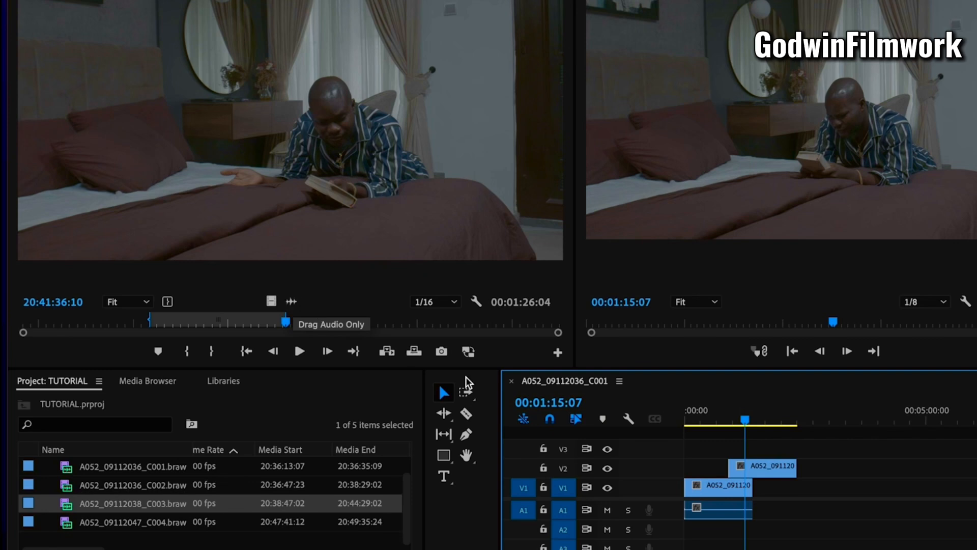
pyautogui.moveTo(293, 300)
pyautogui.mouseDown()
pyautogui.moveTo(735, 500)
pyautogui.moveTo(736, 379)
pyautogui.moveTo(734, 538)
pyautogui.mouseUp()
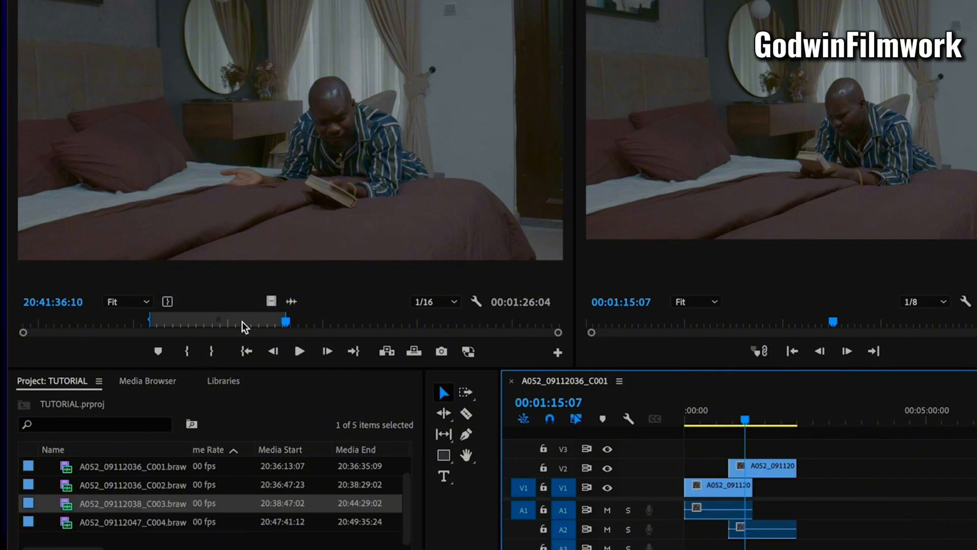
# Mark the C003 source range from 20:41:45:05 to 20:42:40:00 and place its video only on V3, aligned with the start of the V2 clip
pyautogui.click(300, 320)
pyautogui.click(186, 351)
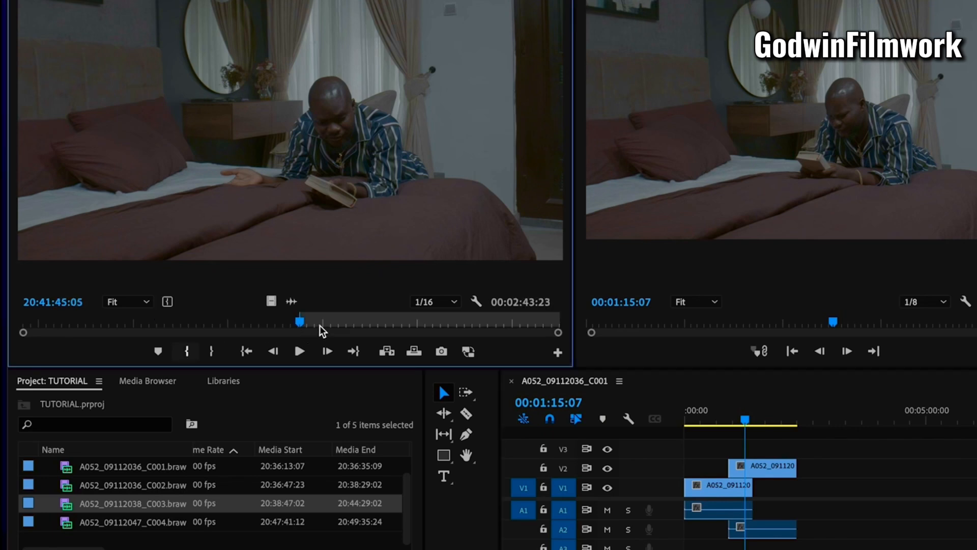
pyautogui.click(387, 321)
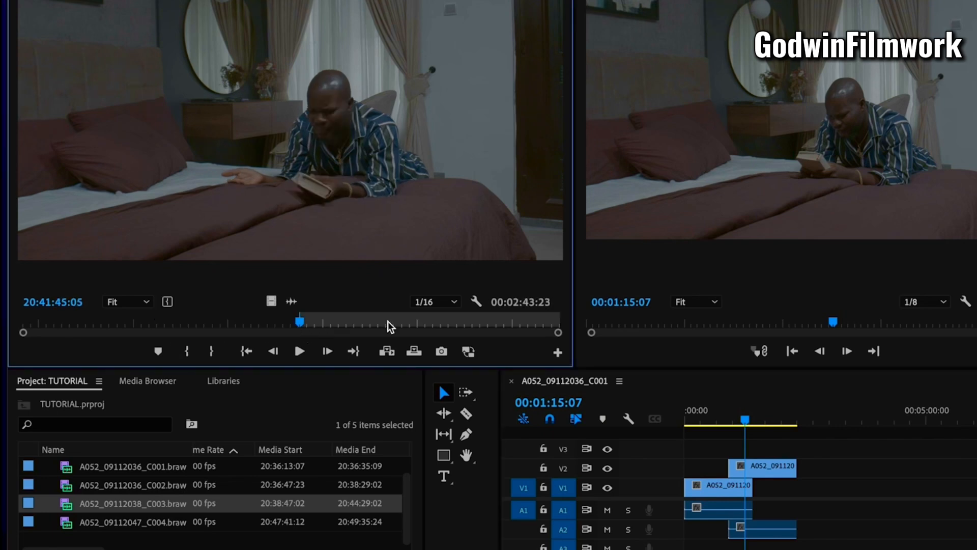
pyautogui.click(211, 352)
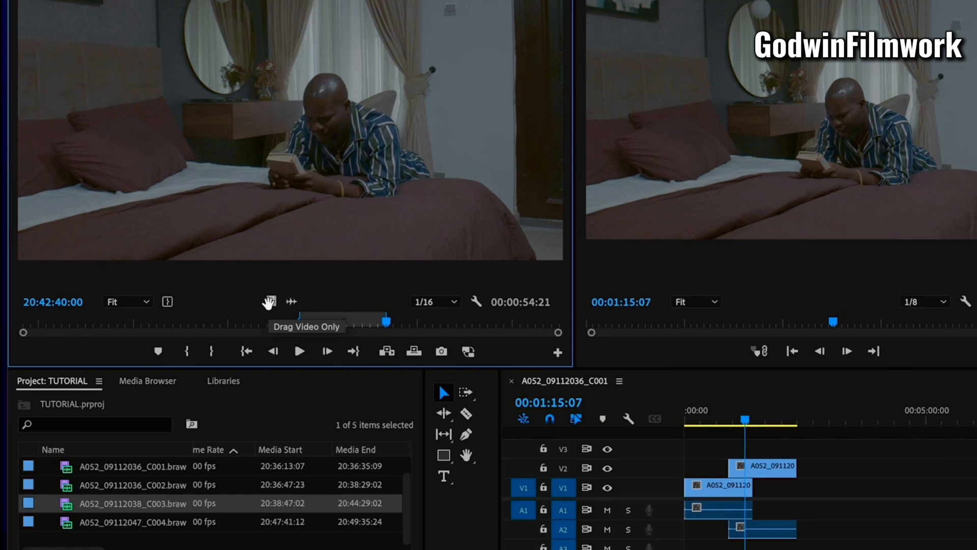
pyautogui.moveTo(268, 303); pyautogui.dragTo(718, 451)
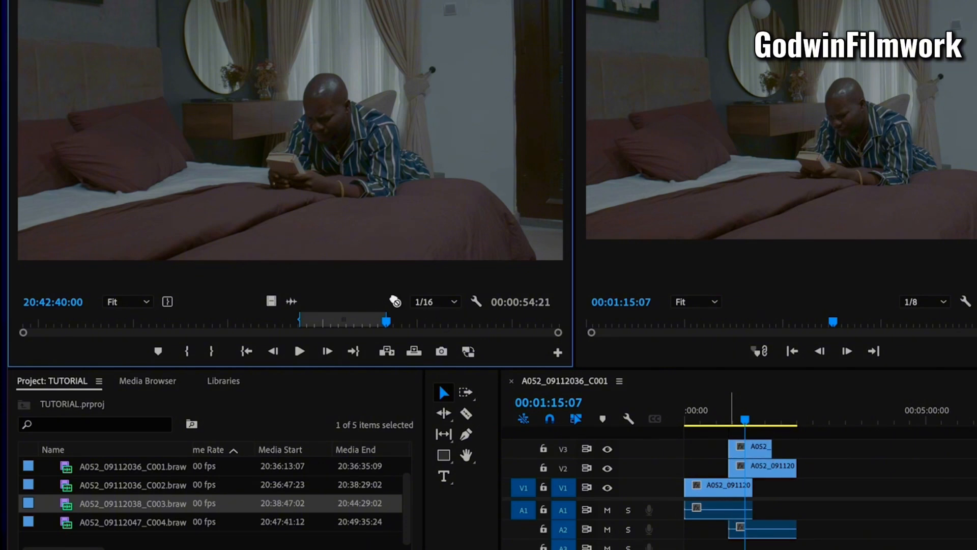
# Mark the C003 source range from 20:42:56:16 to 20:43:45:14 and place its video only on a new V4 track at 00:00:54:17
pyautogui.click(414, 324)
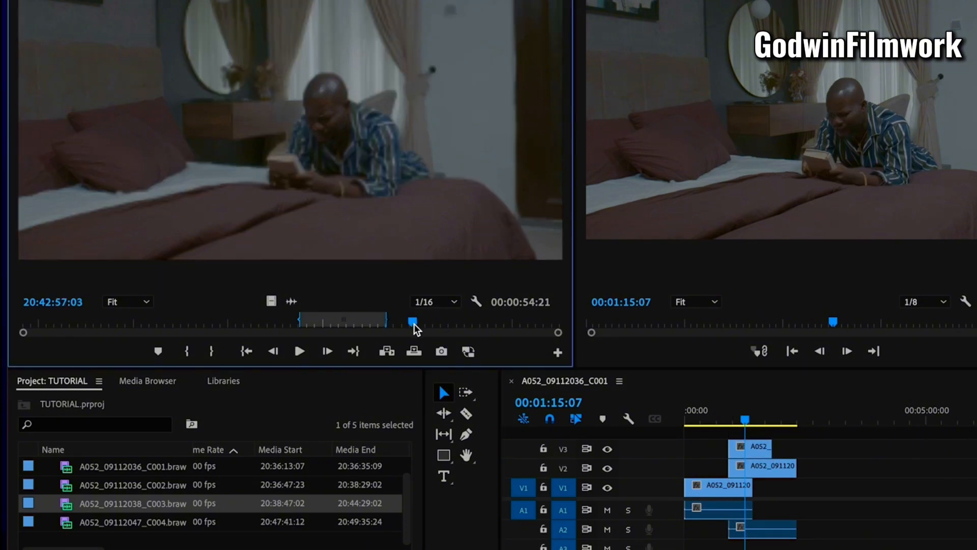
pyautogui.click(188, 352)
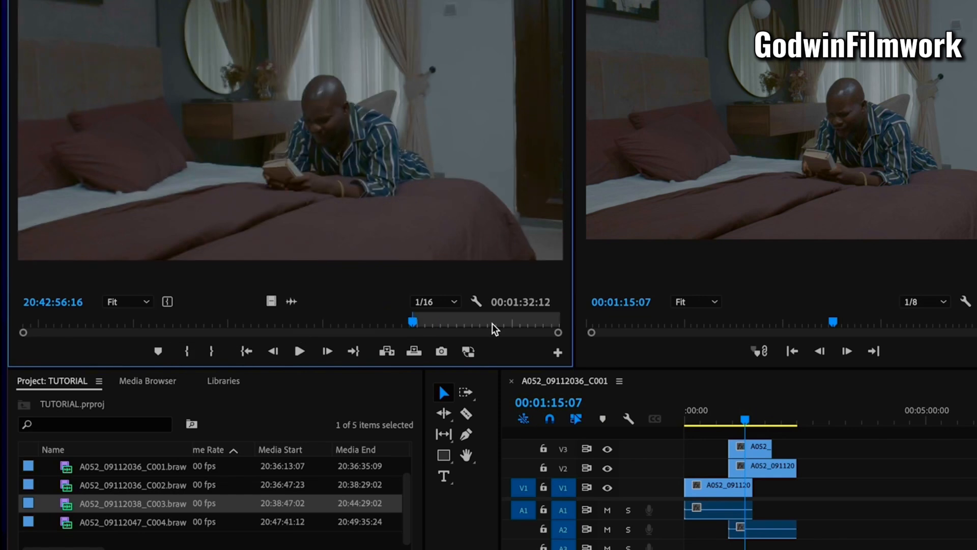
pyautogui.click(492, 323)
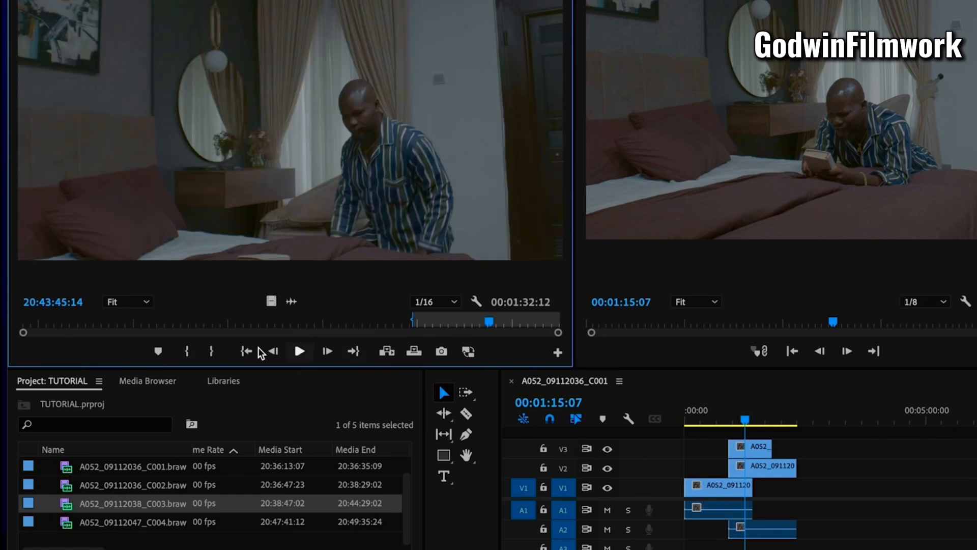
pyautogui.click(211, 351)
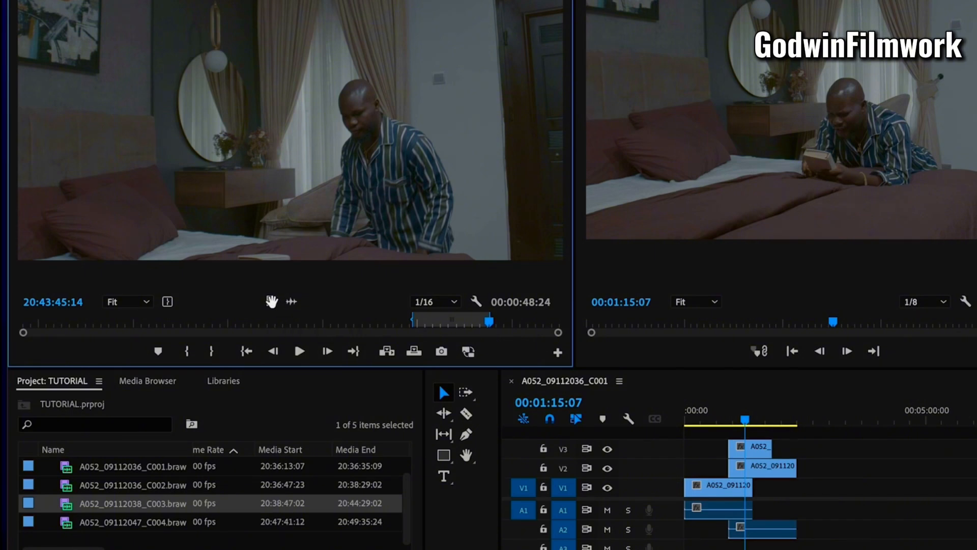
pyautogui.moveTo(274, 302); pyautogui.dragTo(728, 436)
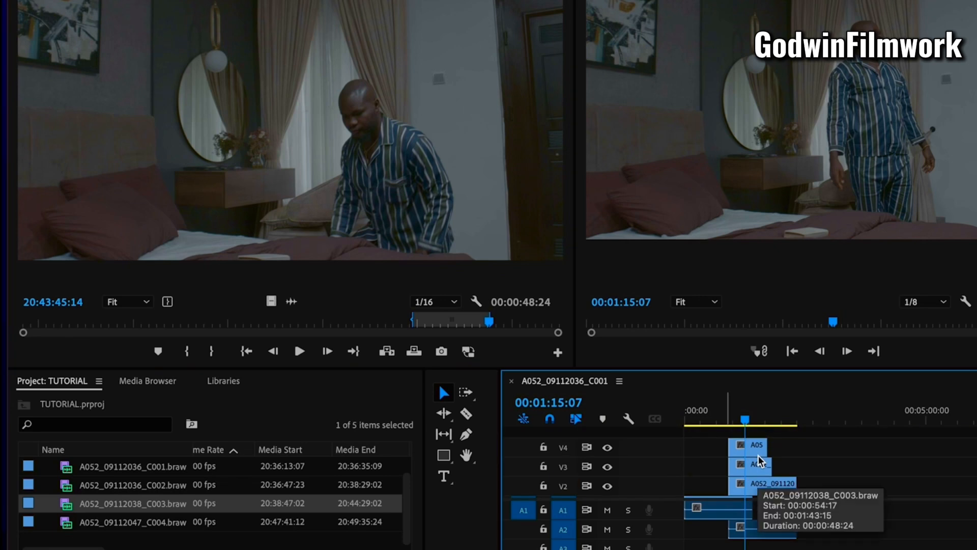
pyautogui.scroll(-1, 759, 455)
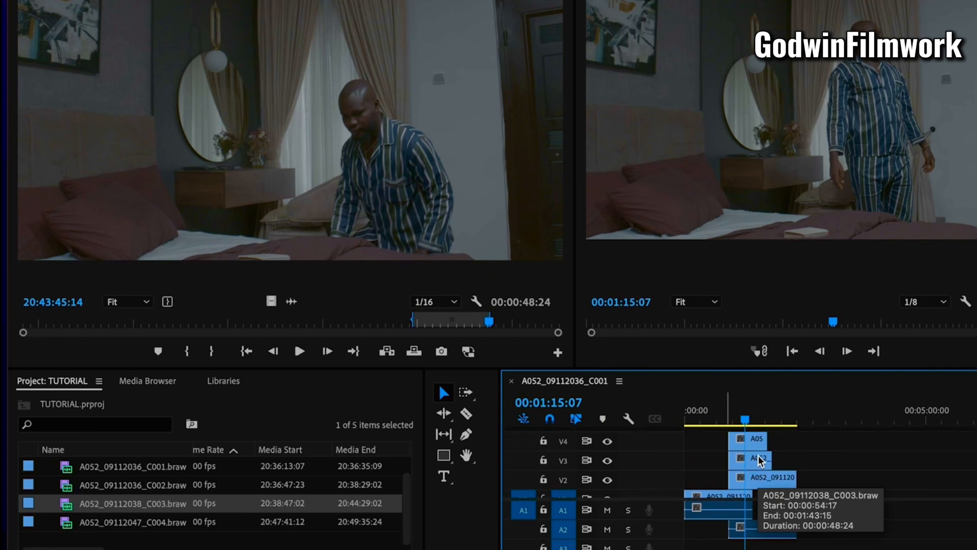
pyautogui.scroll(1, 758, 455)
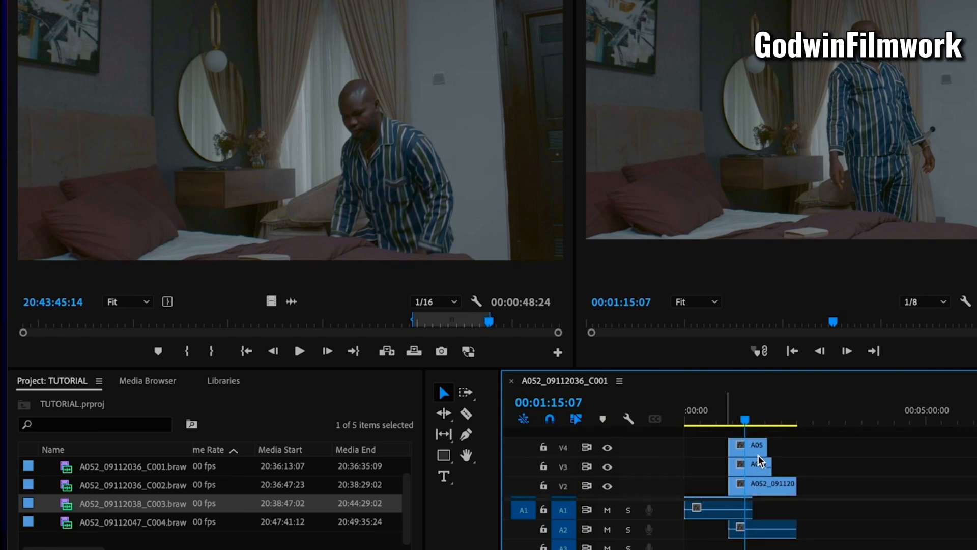
pyautogui.scroll(-1, 758, 455)
pyautogui.scroll(1, 758, 454)
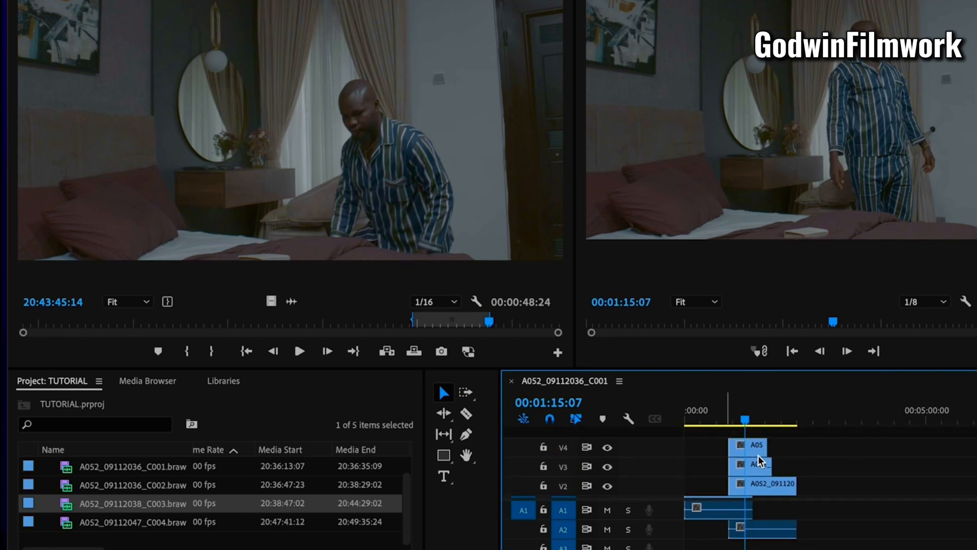